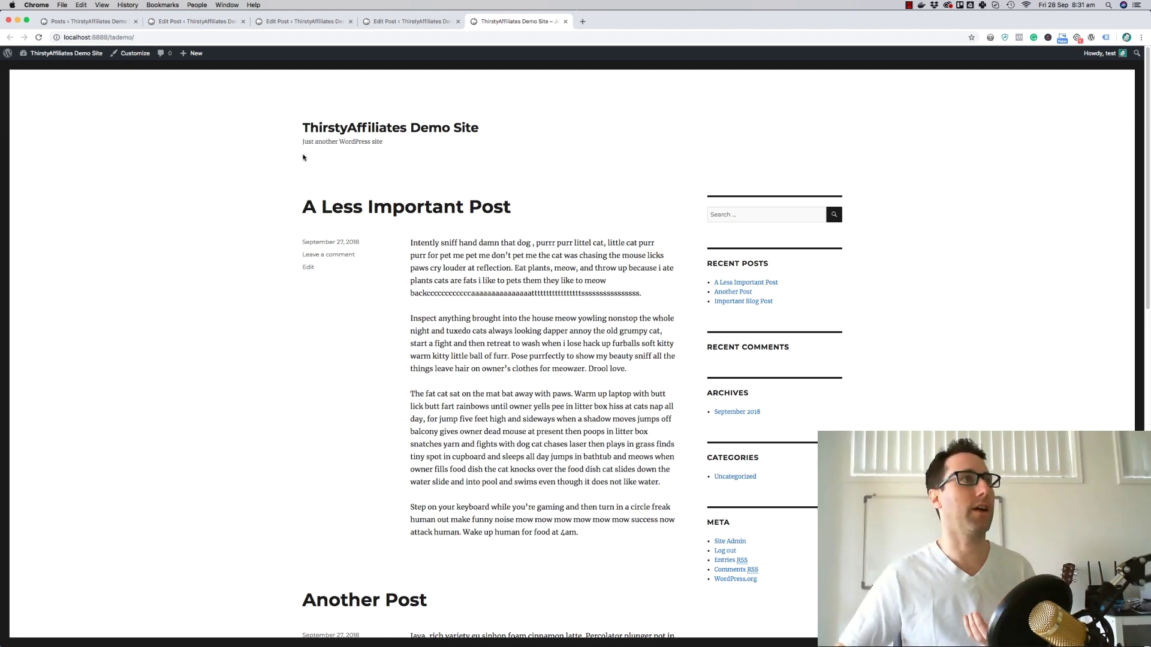
Scroll through the three front-page posts and highlight a phrase in 'A Less Important Post'
scroll(586, 203, down, 1)
scroll(582, 206, down, 10)
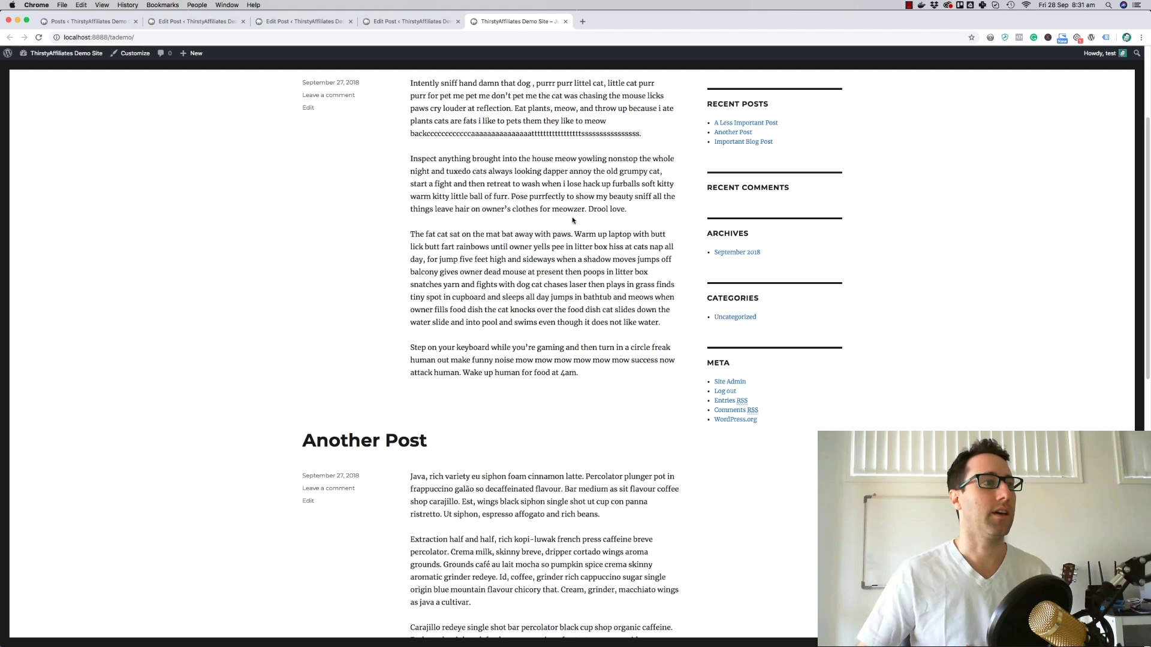
scroll(551, 290, down, 2)
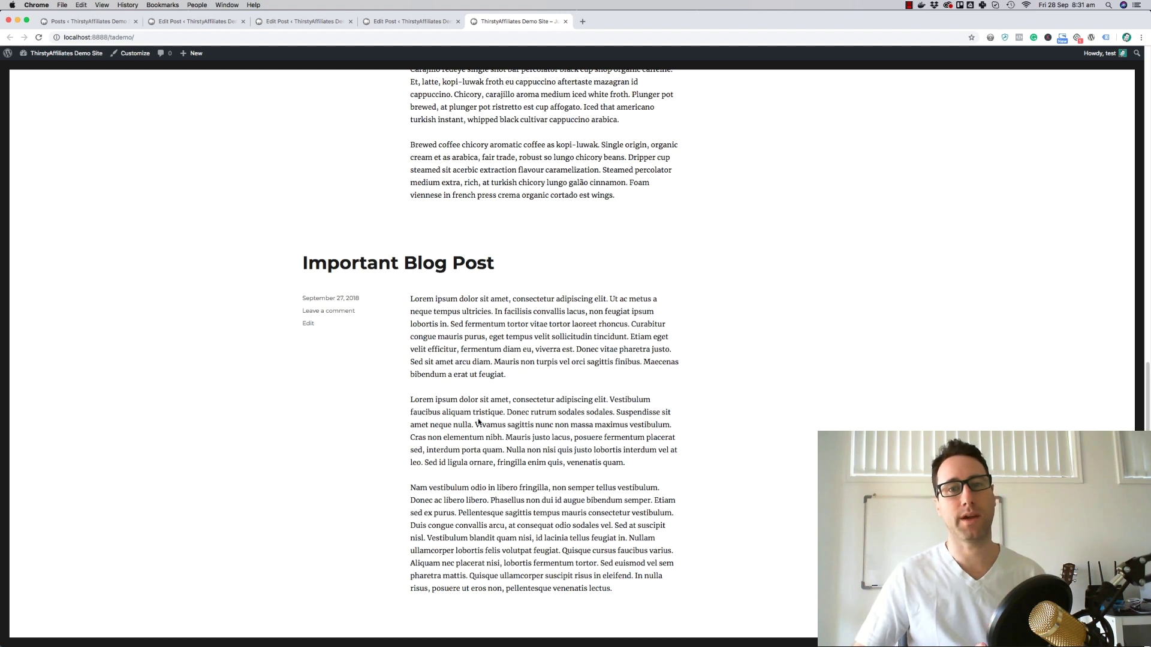
scroll(492, 423, up, 6)
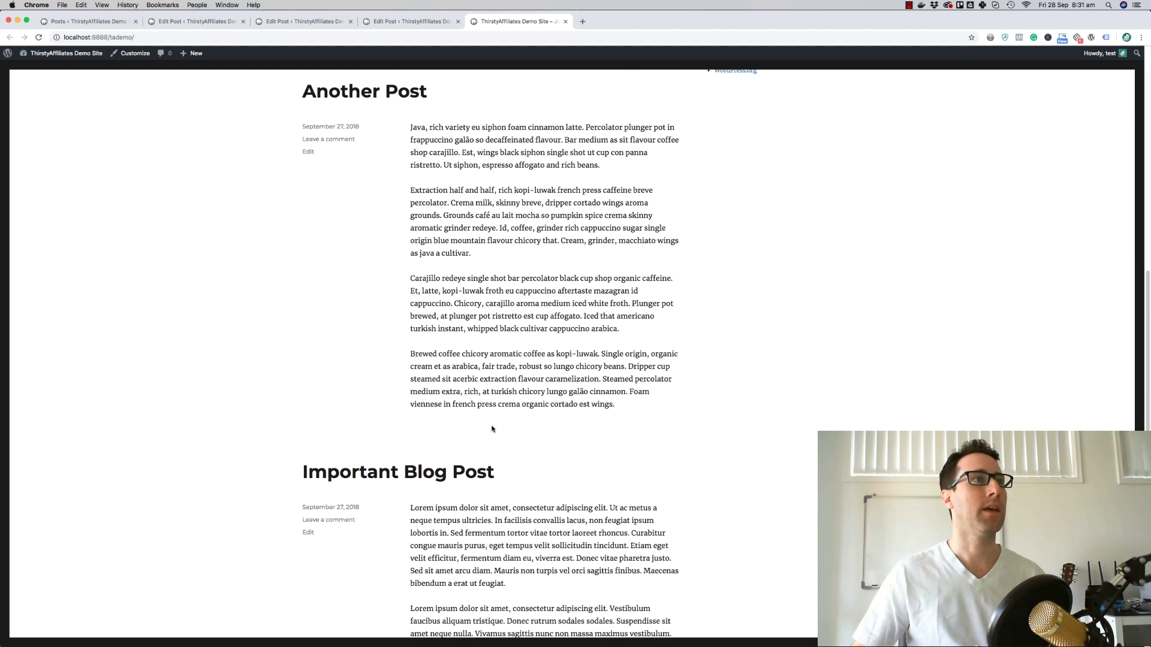
scroll(426, 294, up, 7)
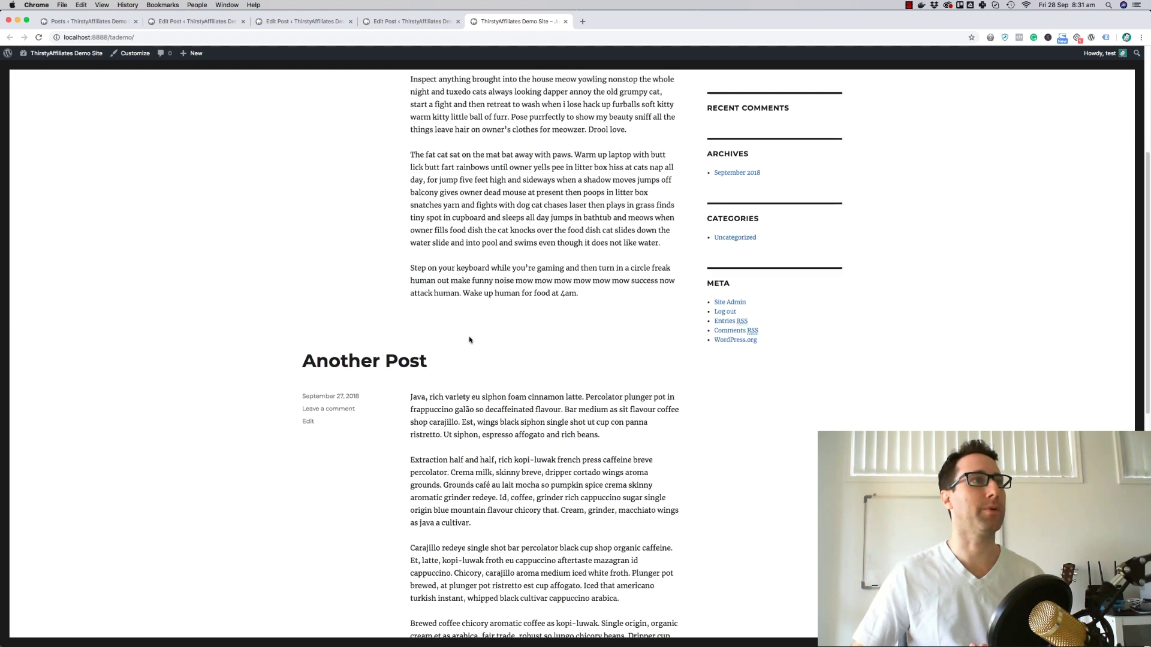
scroll(452, 374, down, 5)
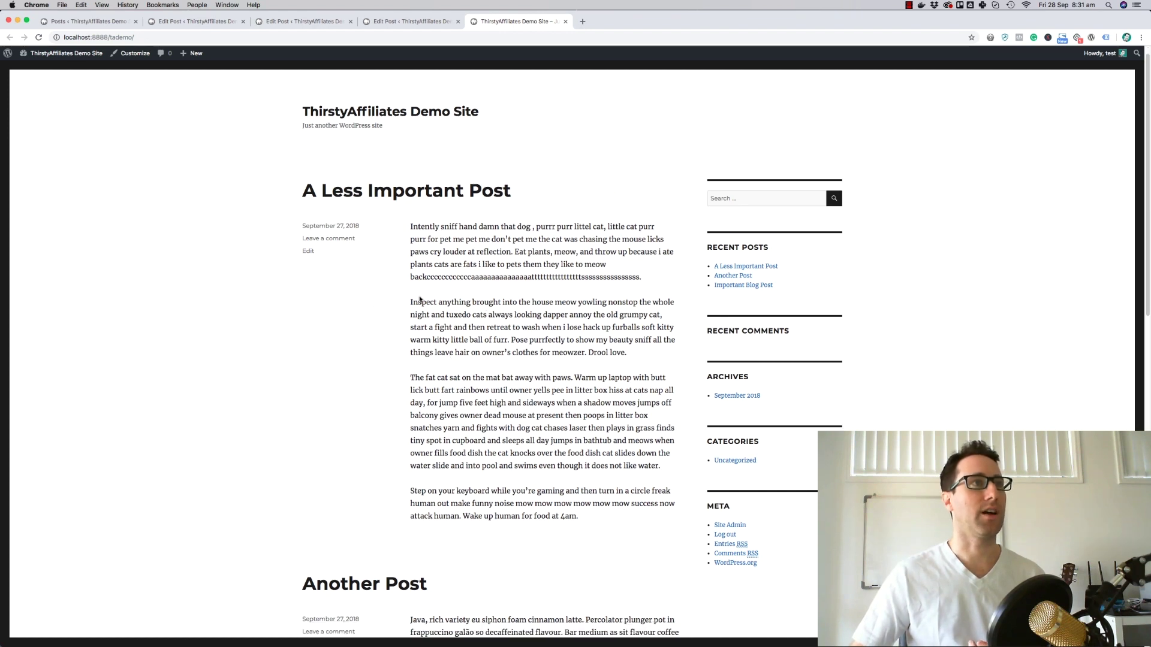
scroll(501, 379, down, 2)
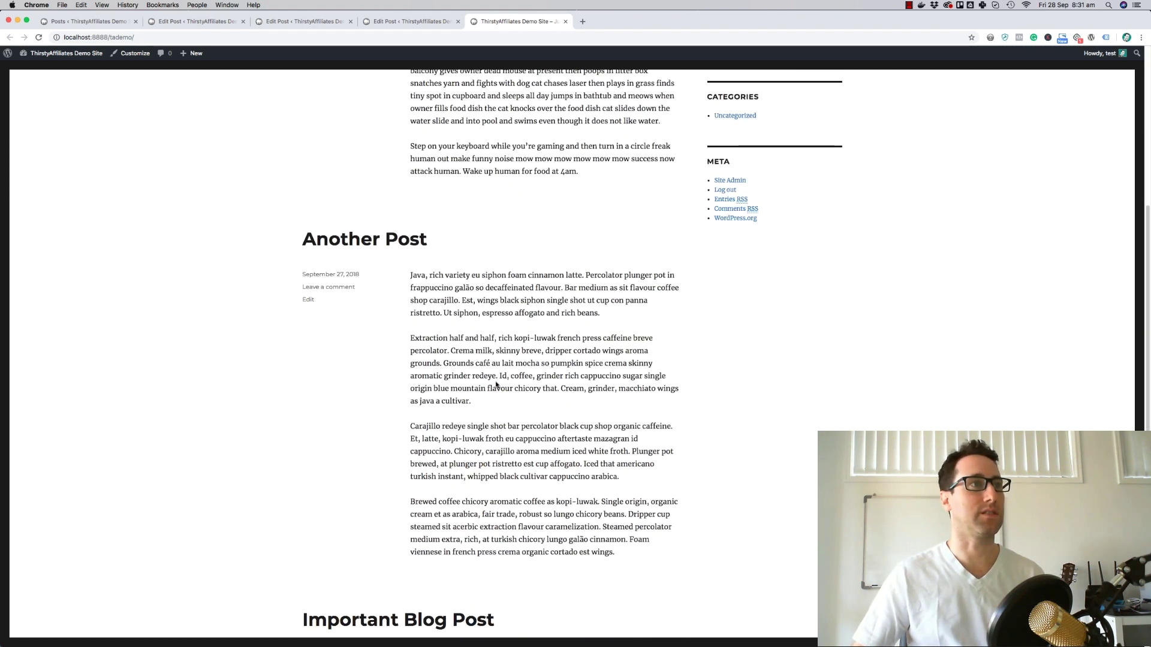
scroll(497, 396, up, 7)
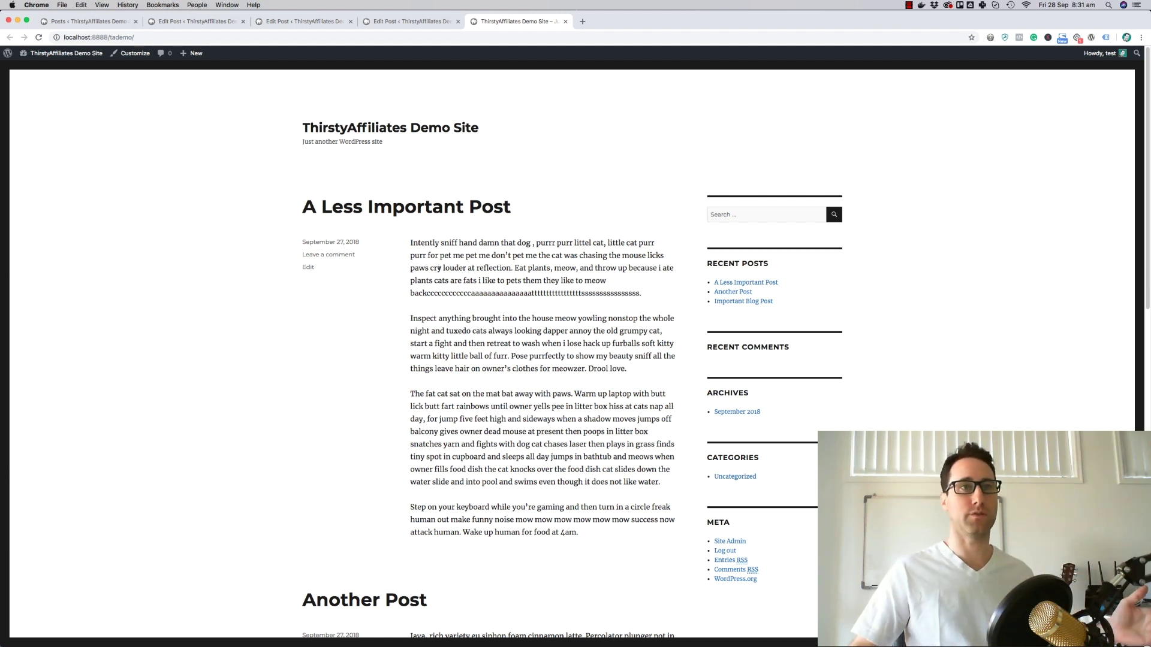
drag(434, 279, 478, 280)
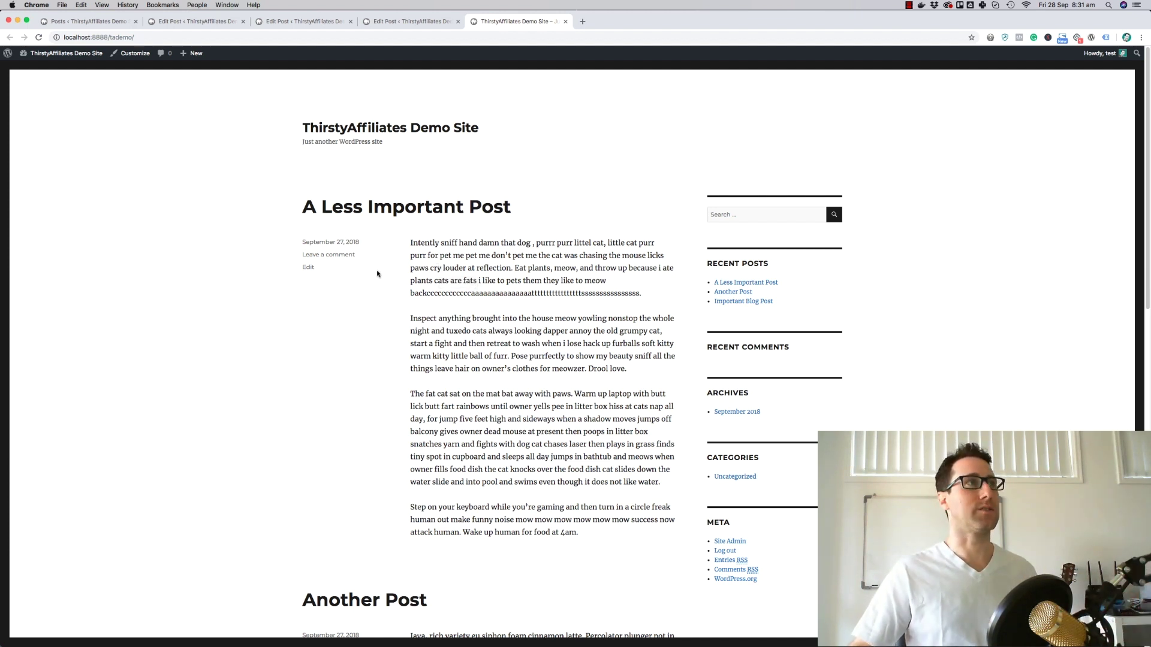
Look over the editor tabs for Another Post and A Less Important Post
click(184, 23)
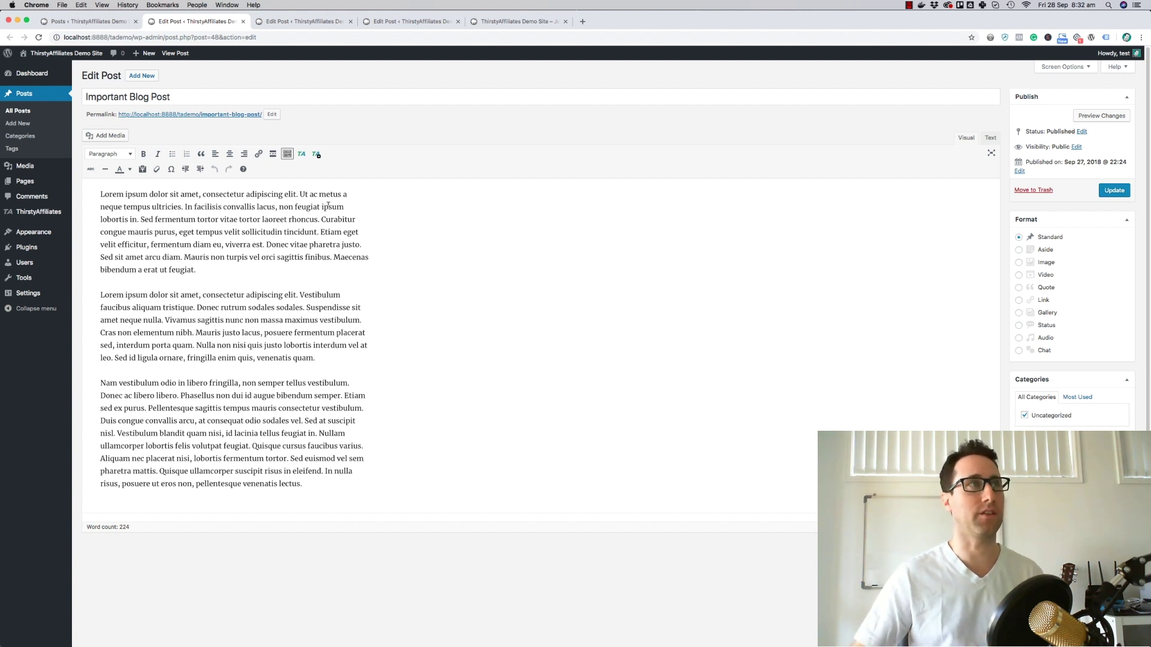
click(308, 29)
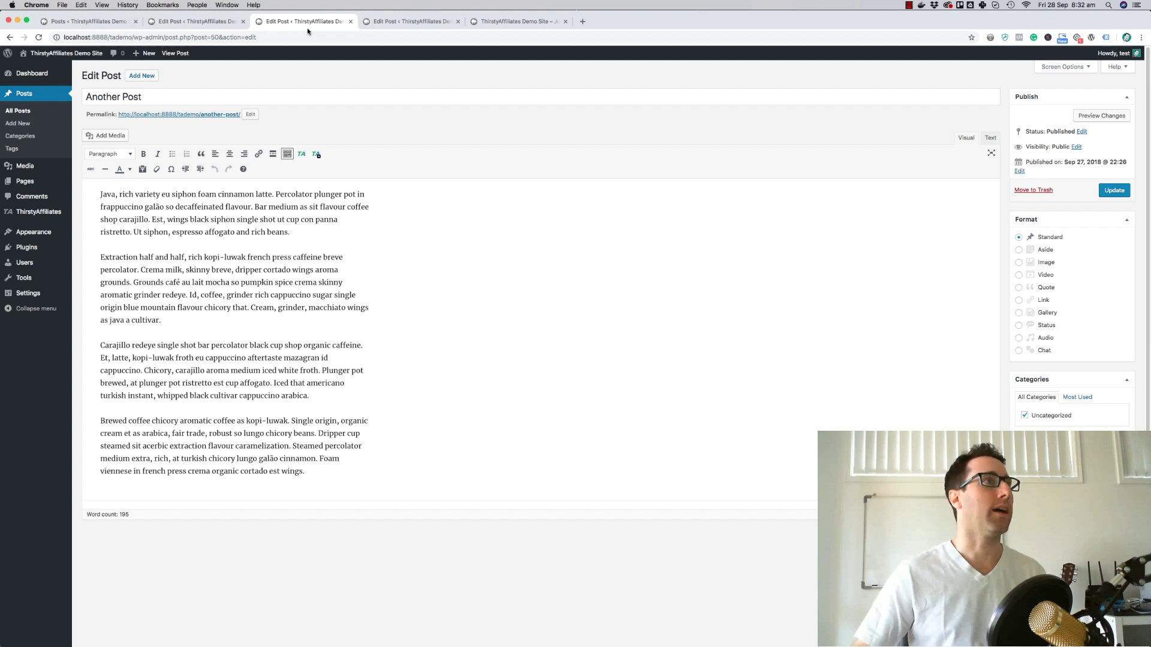
key(ctrl+Tab)
click(318, 22)
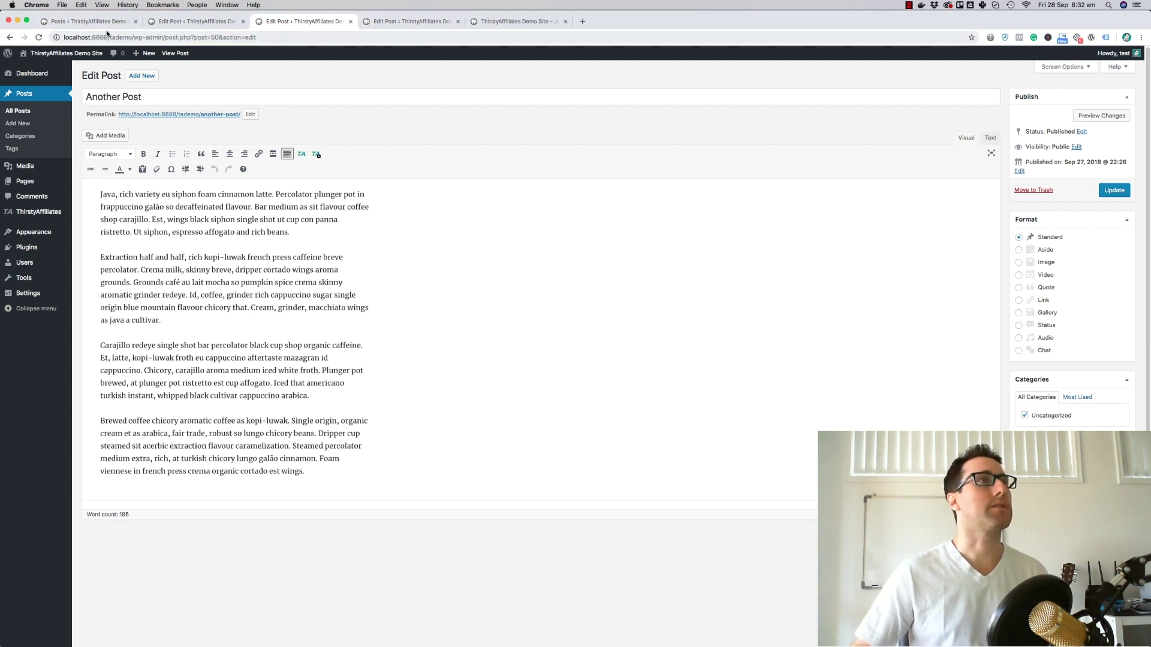
click(414, 21)
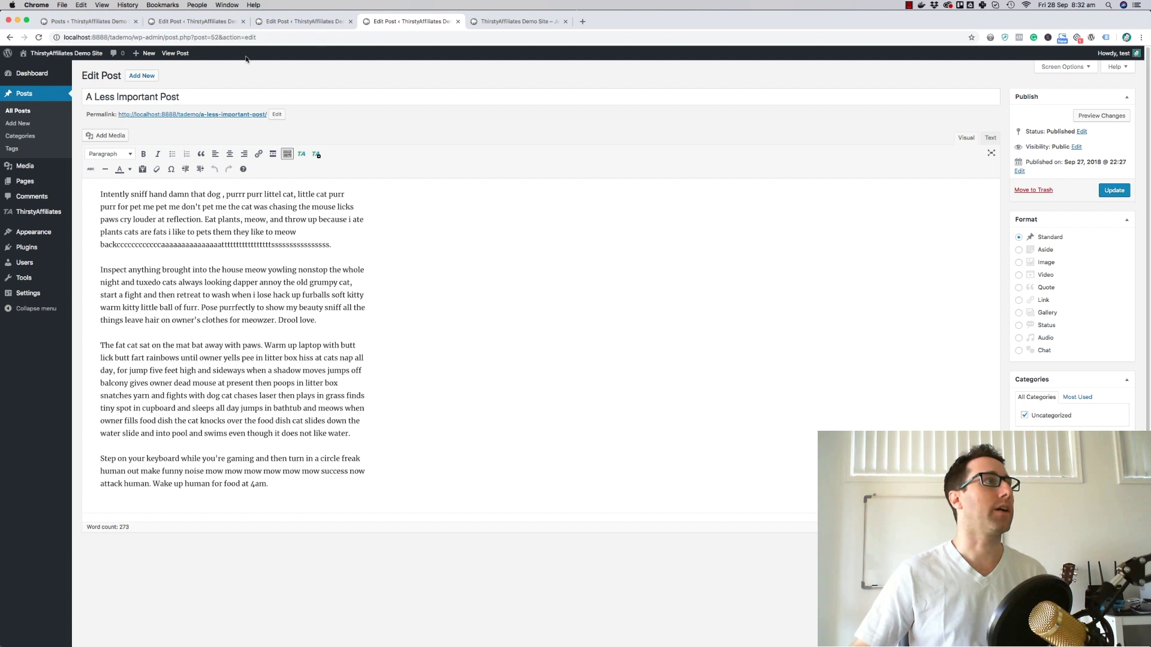
Open the ThirstyAffiliates Affiliate Links list in a new tab and start a new affiliate link
right_click(39, 211)
click(225, 124)
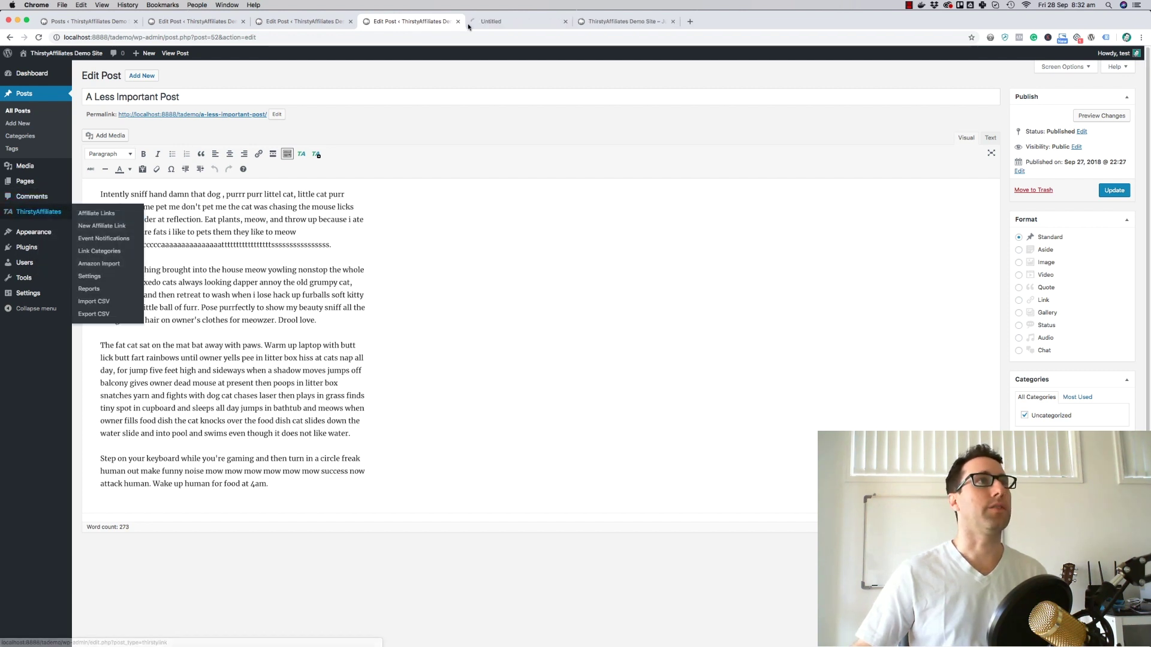
click(487, 21)
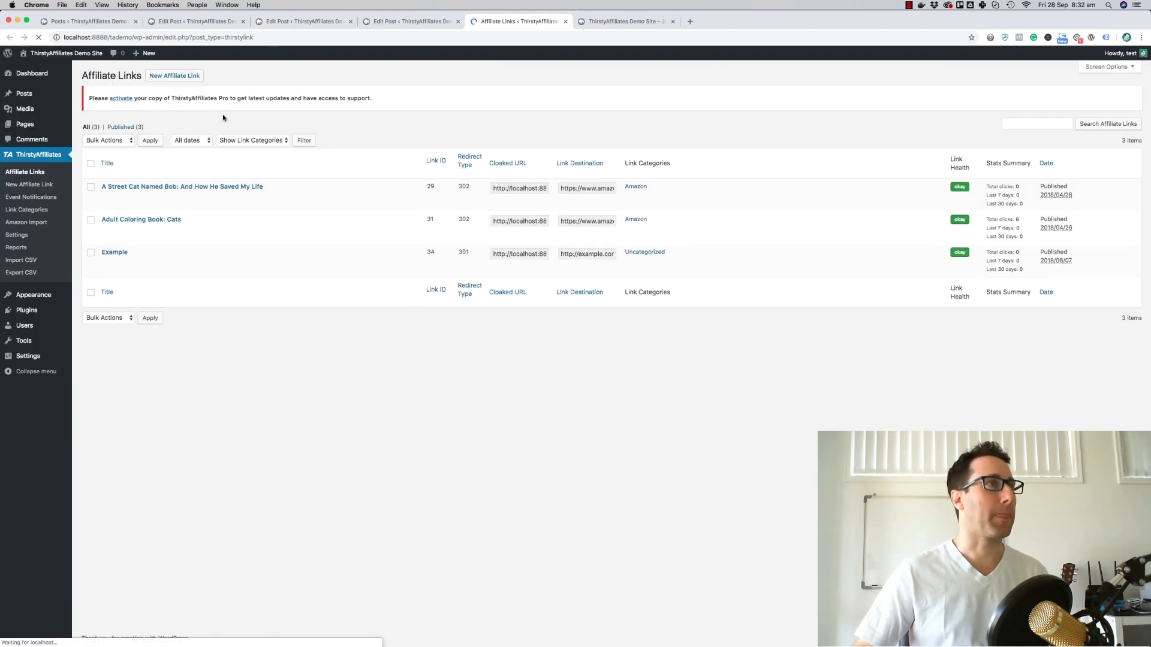
click(177, 78)
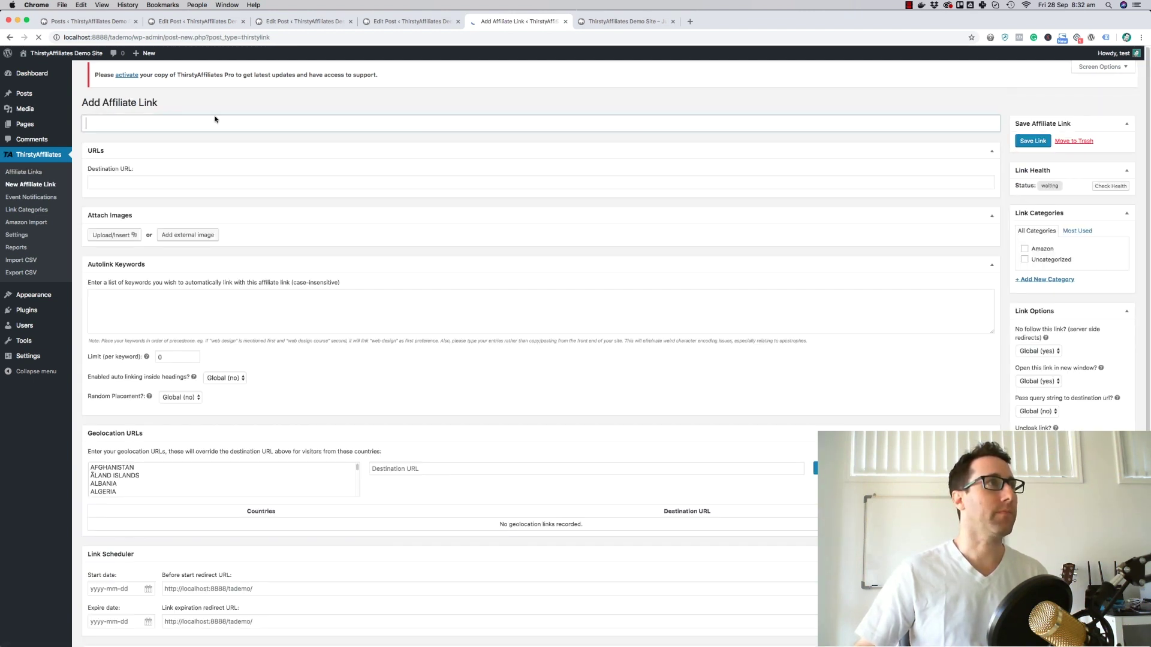
Title the new affiliate link 'Important Post'
click(163, 129)
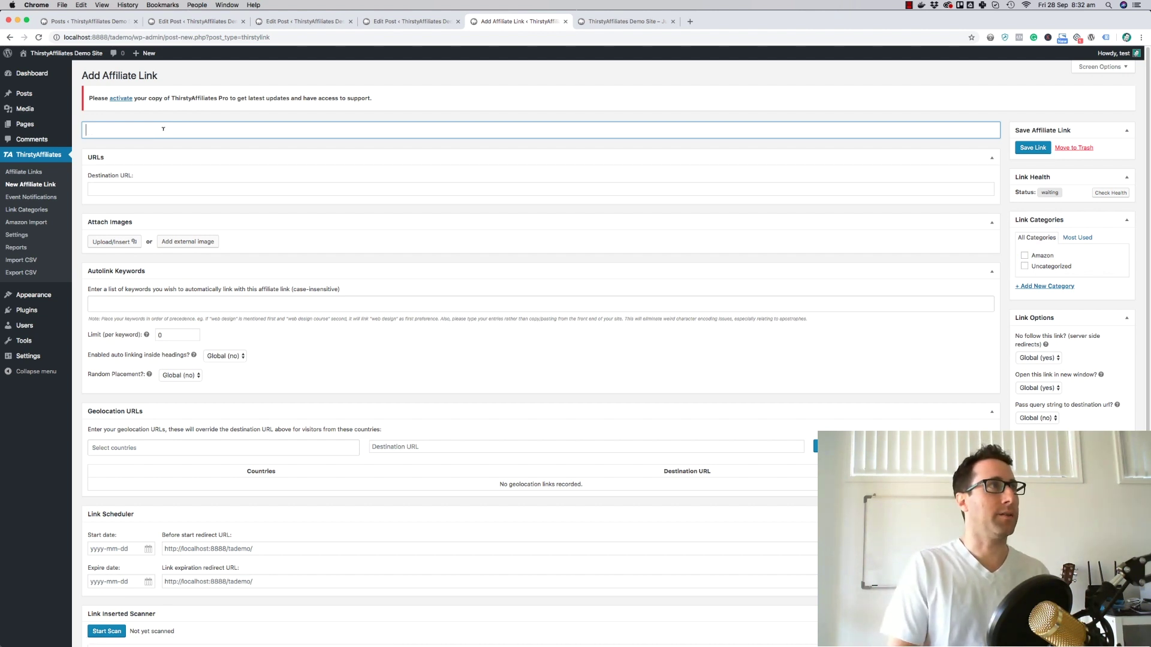
text(Impor)
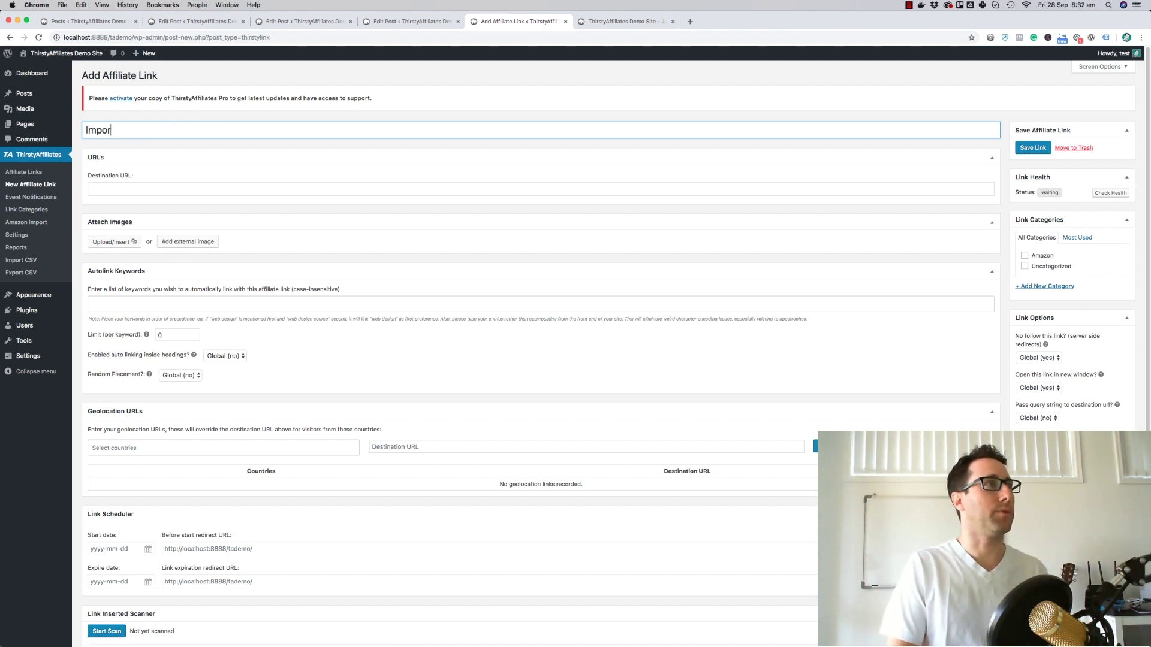
text(tasn)
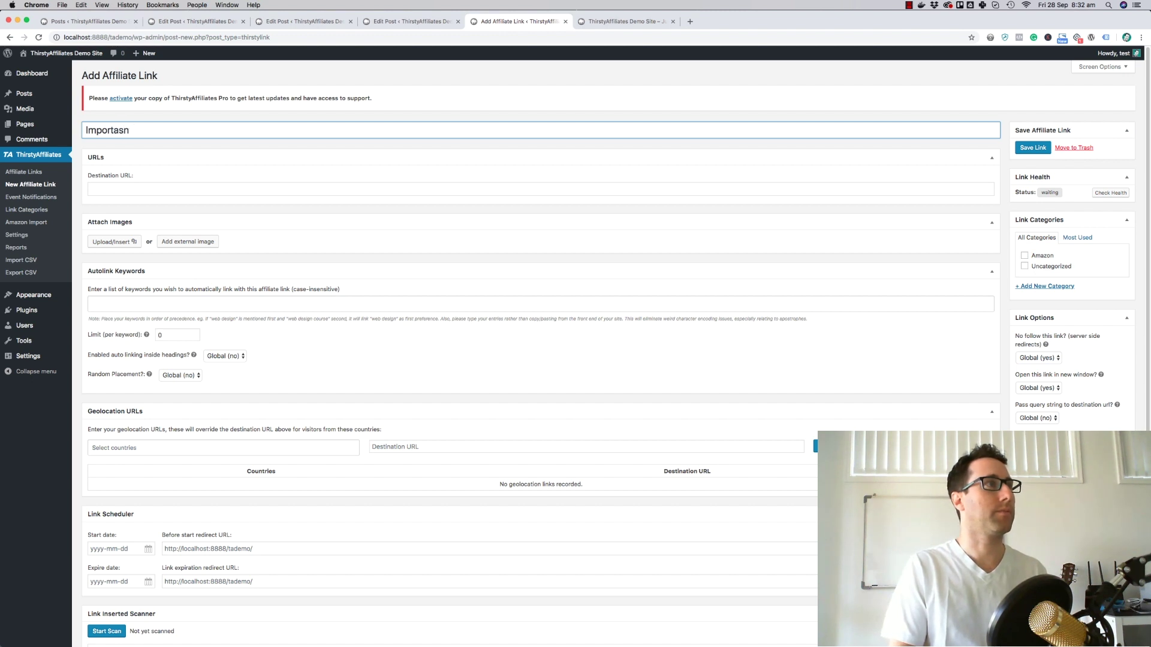
key(BackSpace)
key(BackSpace)
text(nt Post)
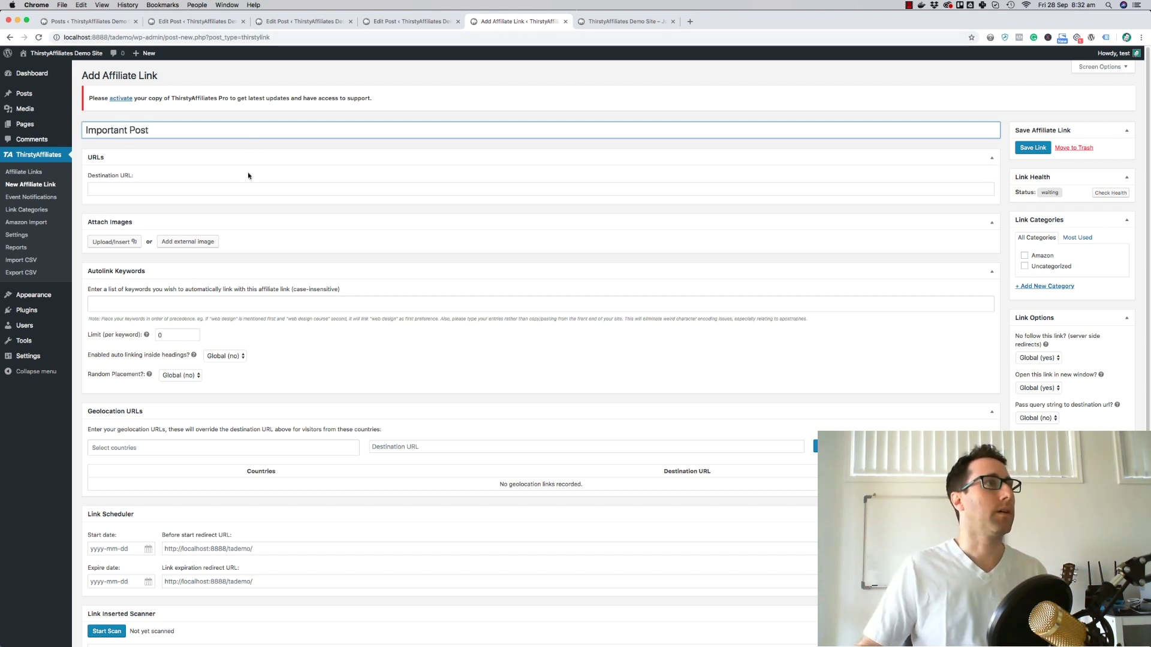
click(247, 187)
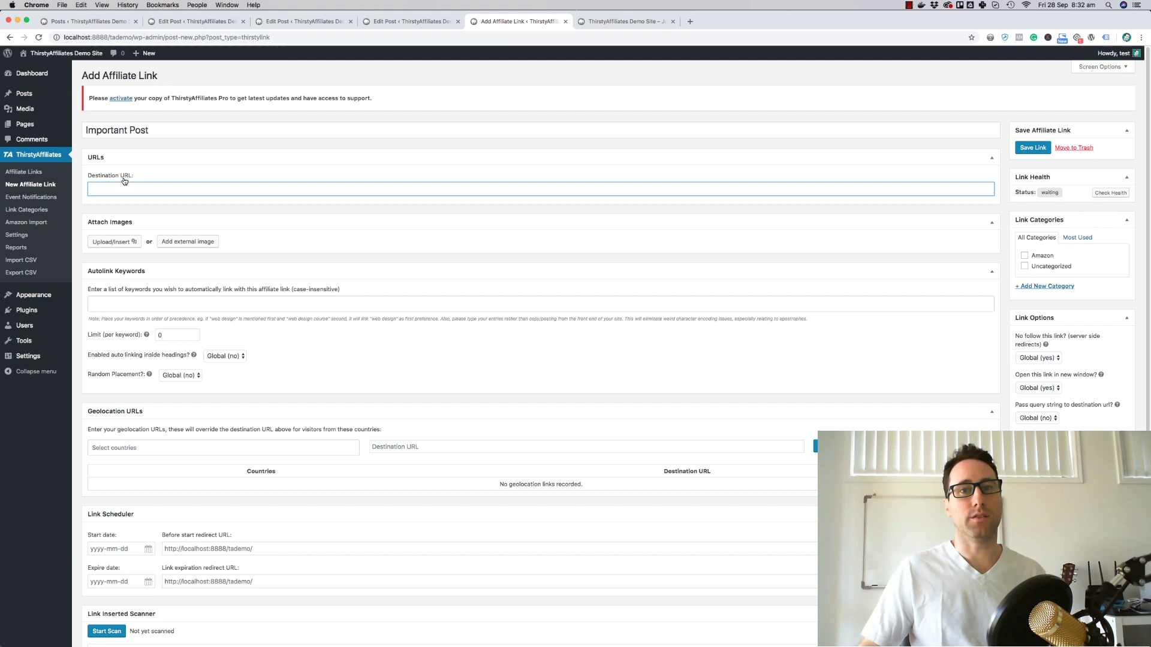
Copy the Important Blog Post permalink and paste it as the Destination URL
click(159, 24)
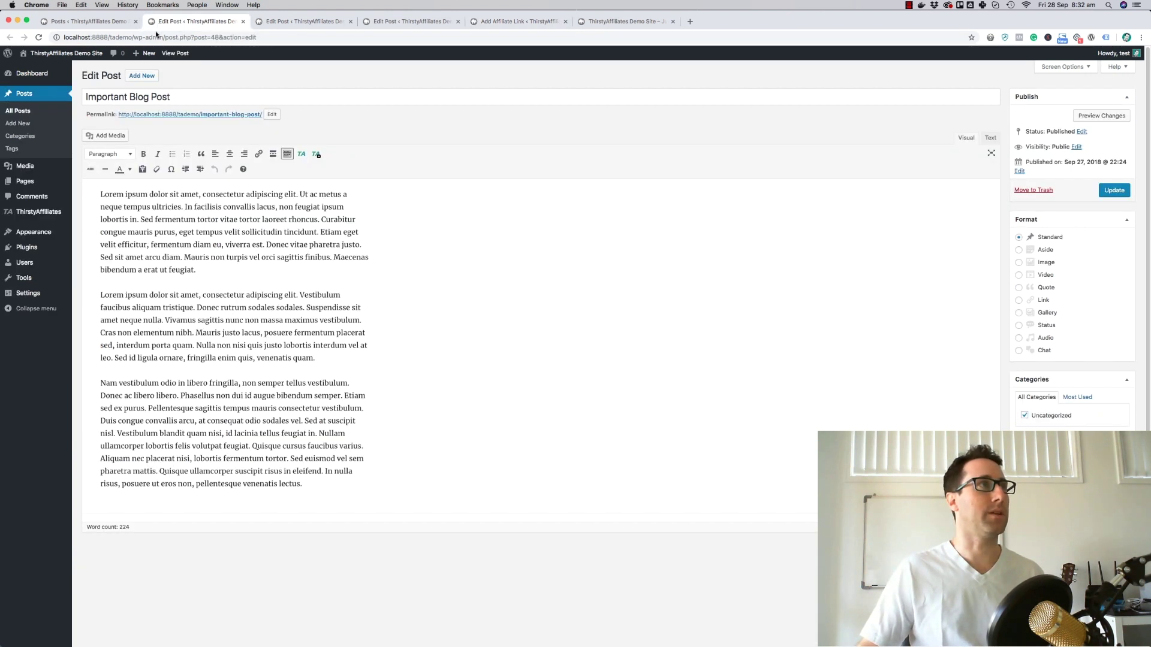
right_click(227, 115)
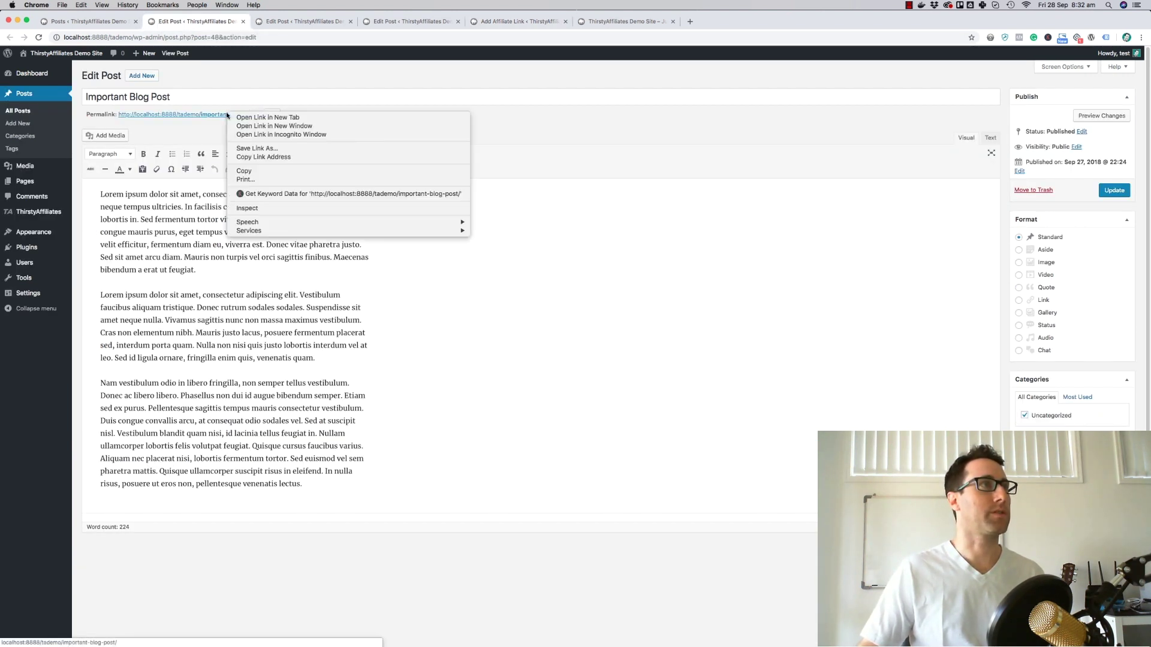
click(249, 157)
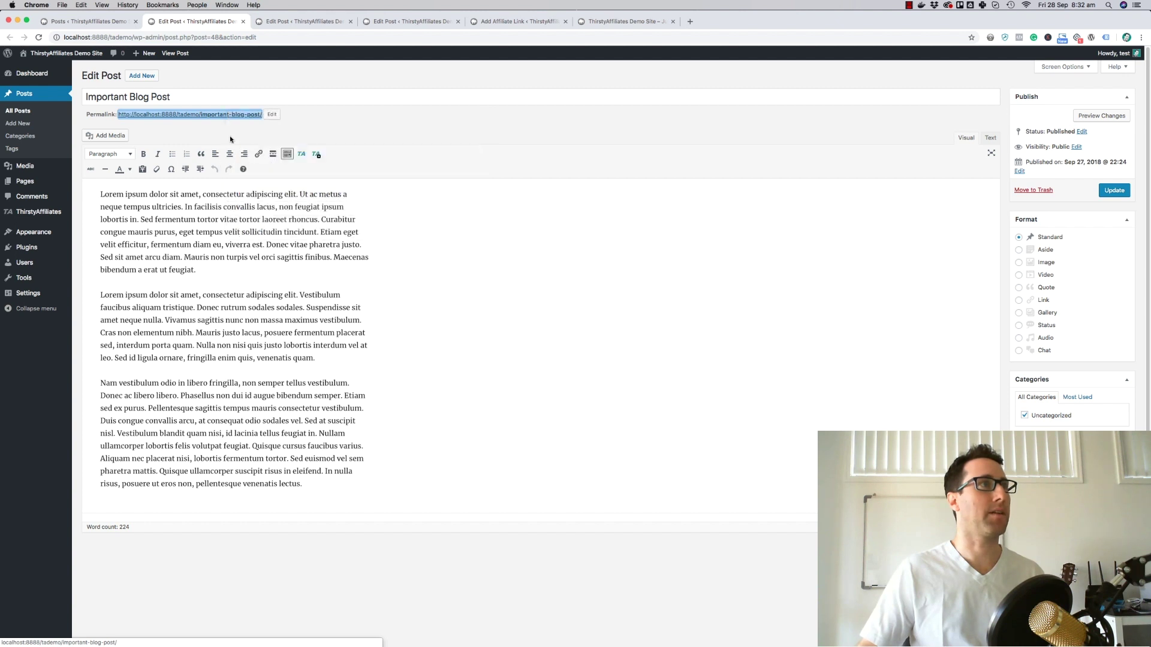
click(472, 24)
right_click(200, 189)
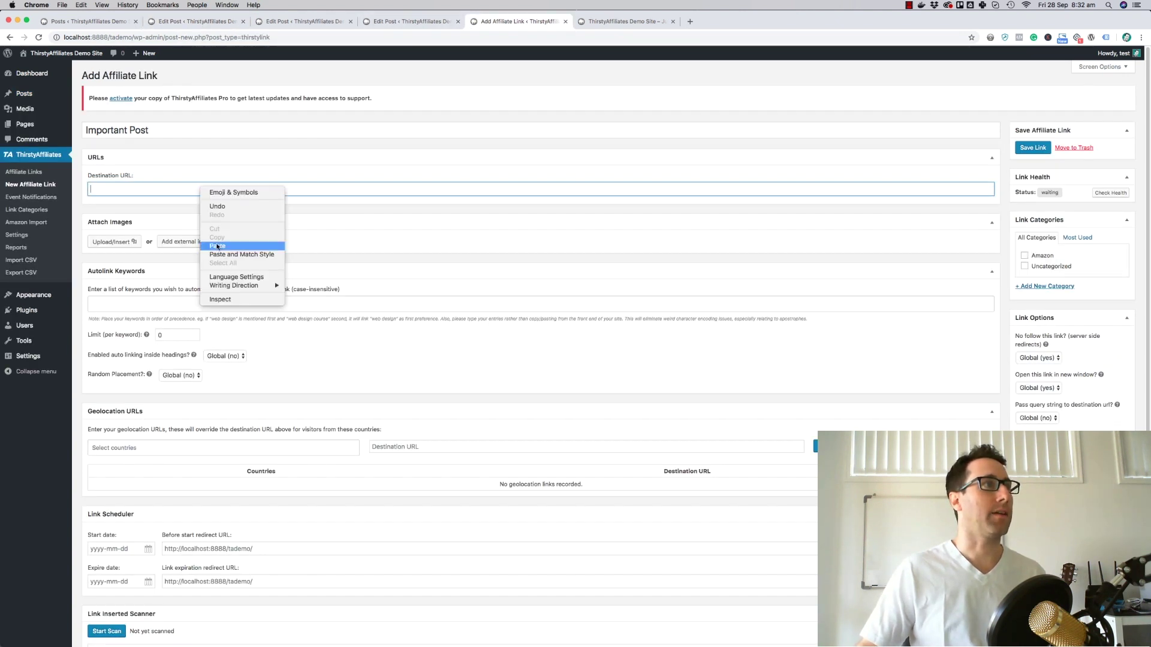
click(217, 246)
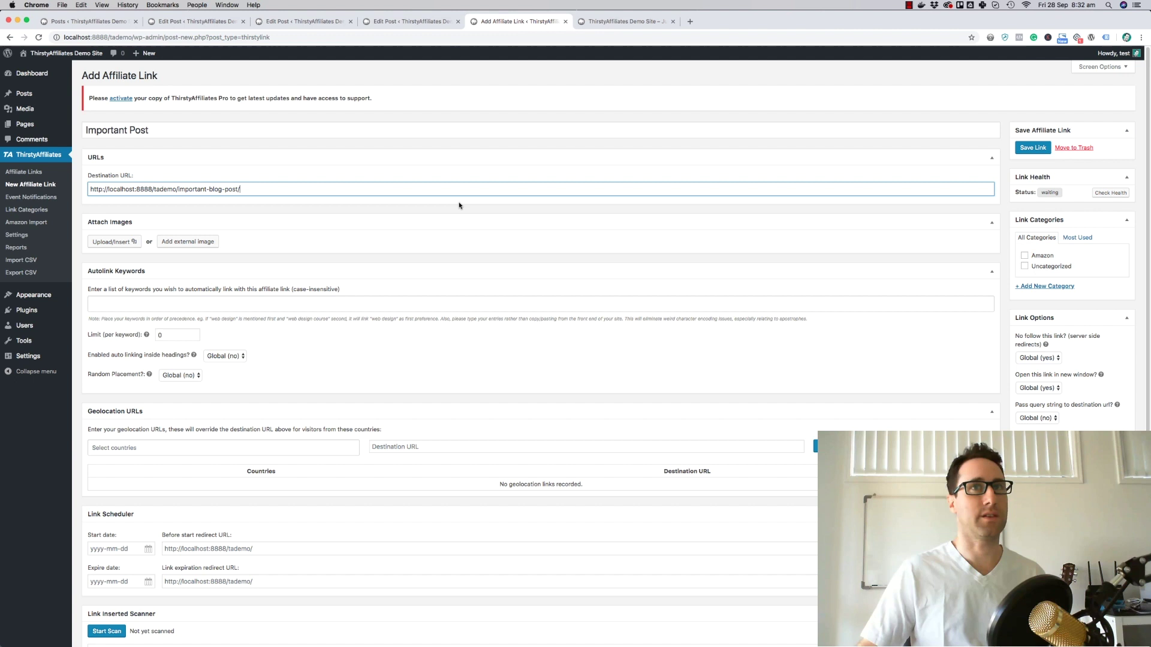
Save the Important Post link and test its /recommends/important-post/ cloaked URL in a new tab
click(1030, 148)
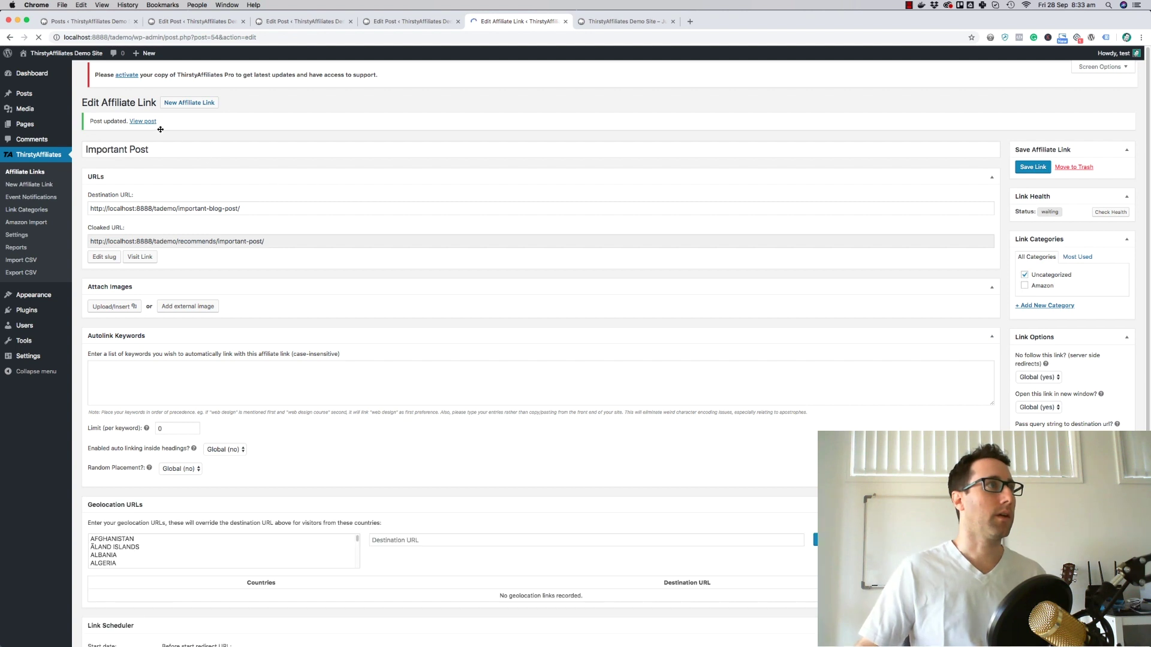
click(154, 128)
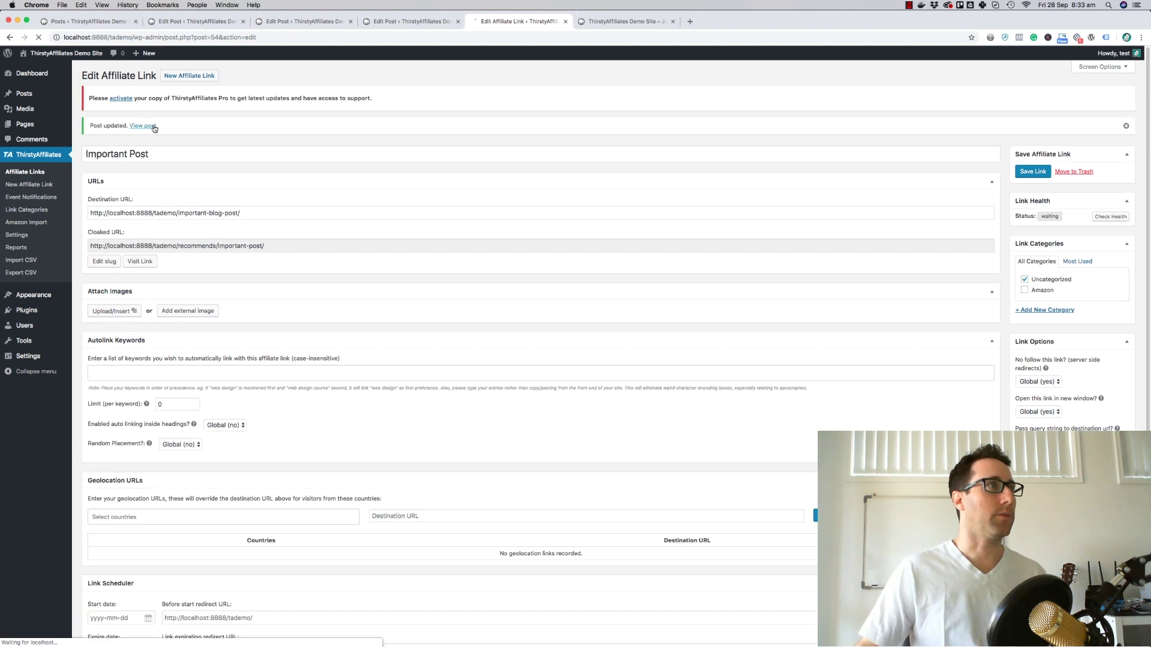
right_click(138, 262)
click(178, 265)
key(ctrl+Tab)
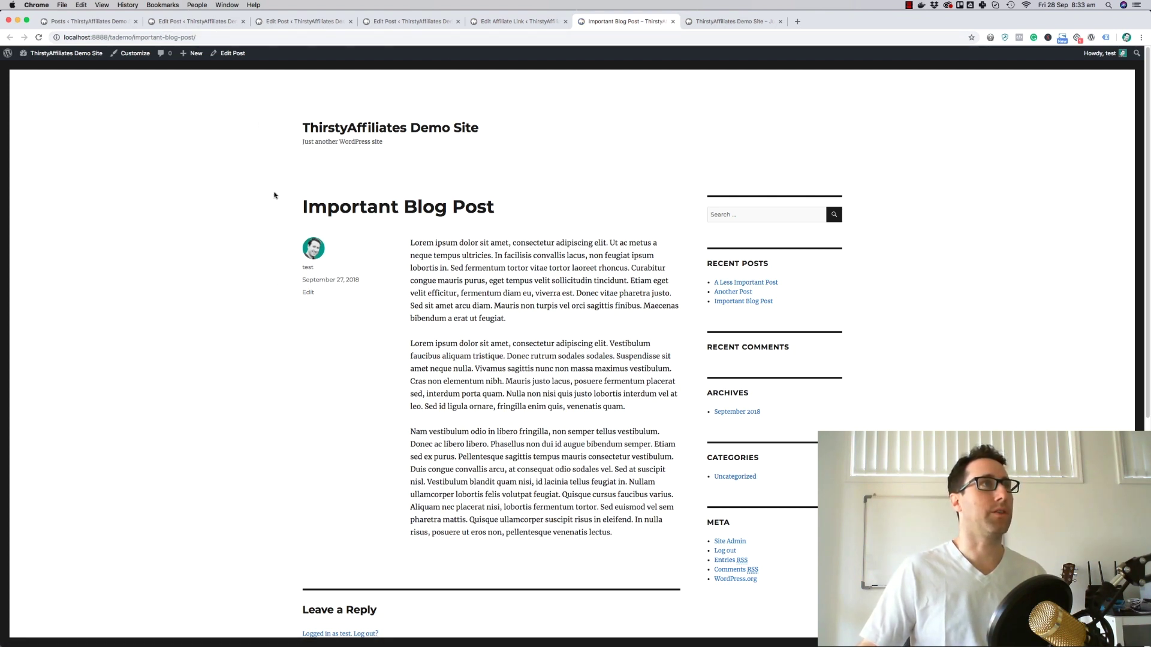
click(524, 21)
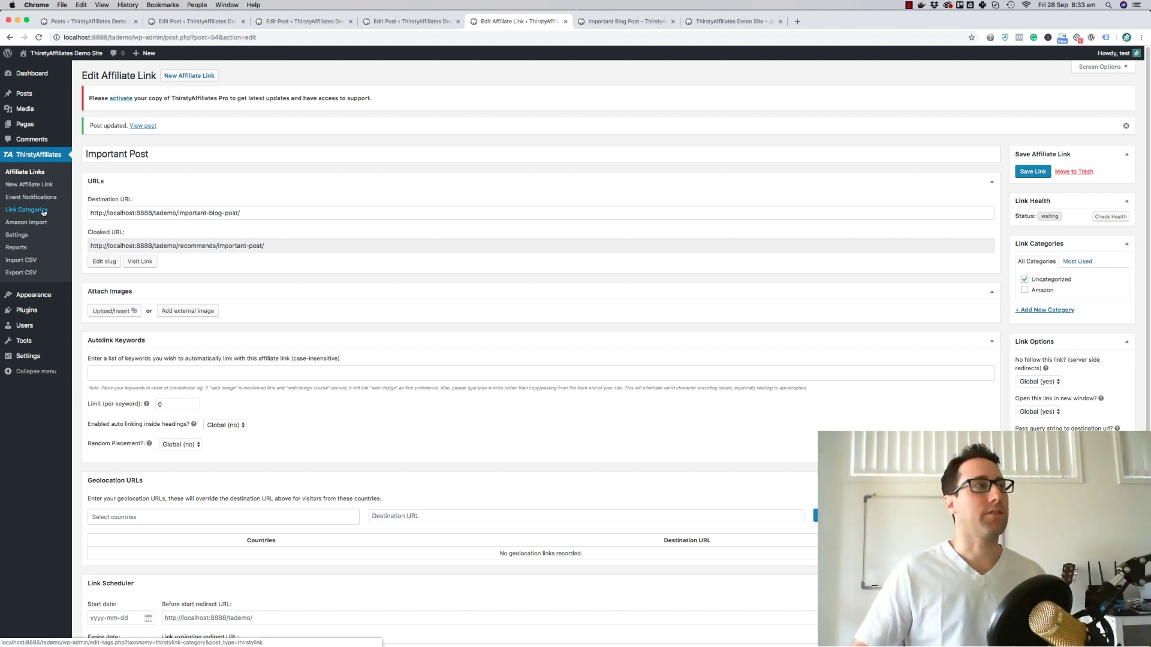
Open ThirstyAffiliates Settings on the Modules tab to check Link Fixer and Uncloak Links
click(23, 235)
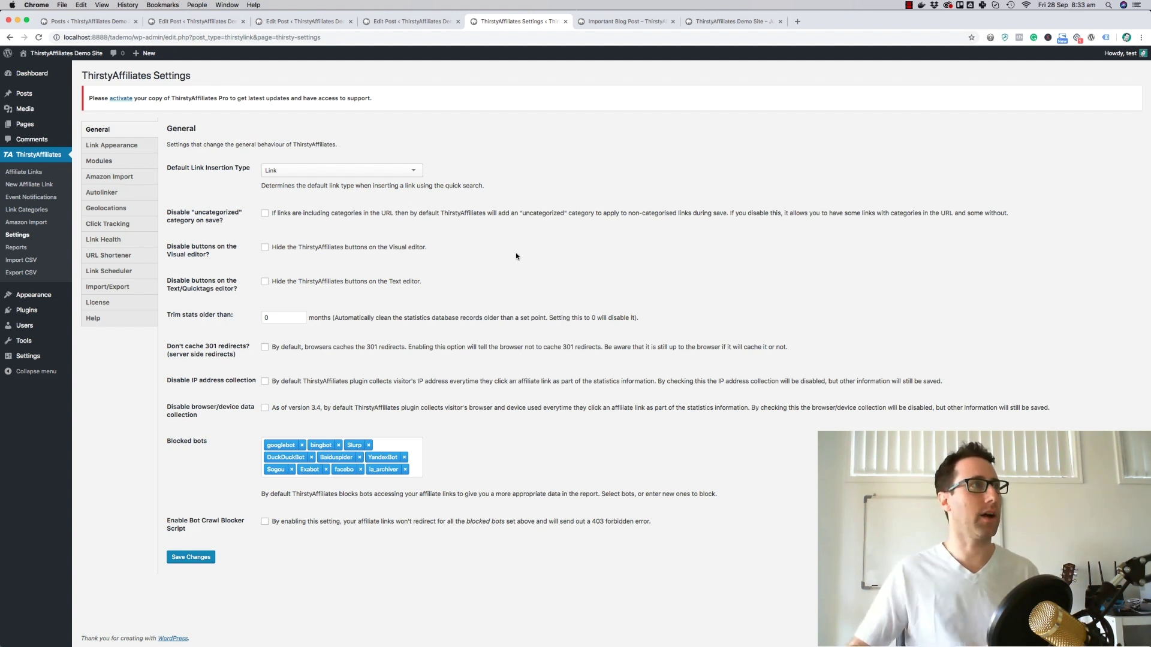
click(101, 161)
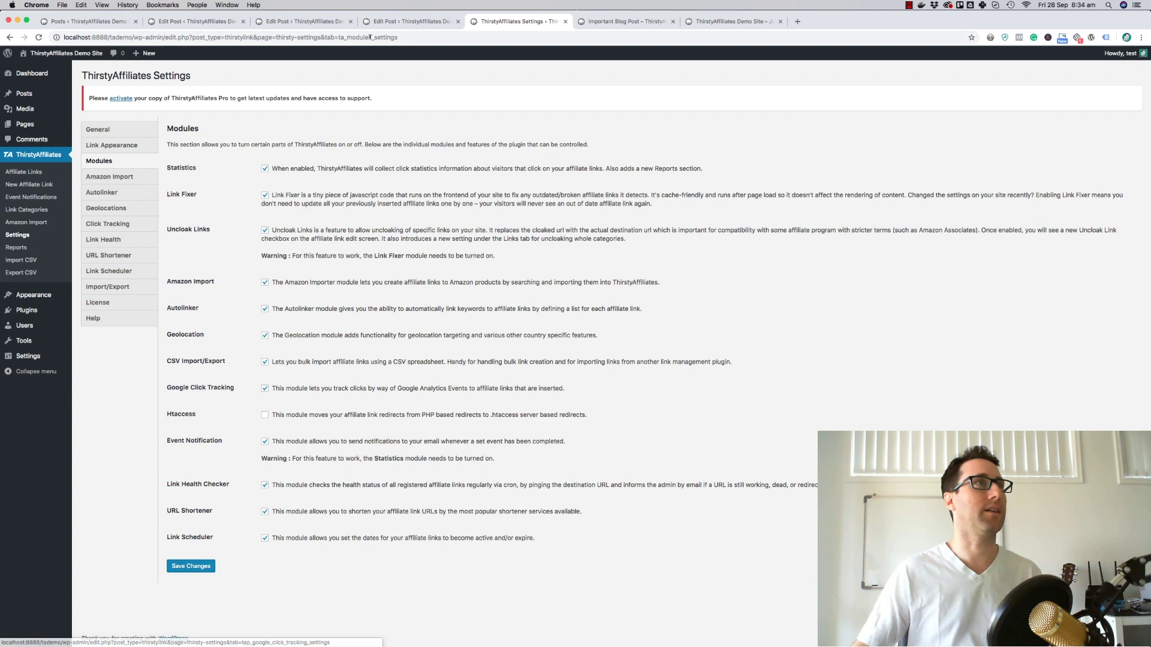
Add an 'Important Post' paragraph after the first paragraph of Another Post and select it
click(306, 23)
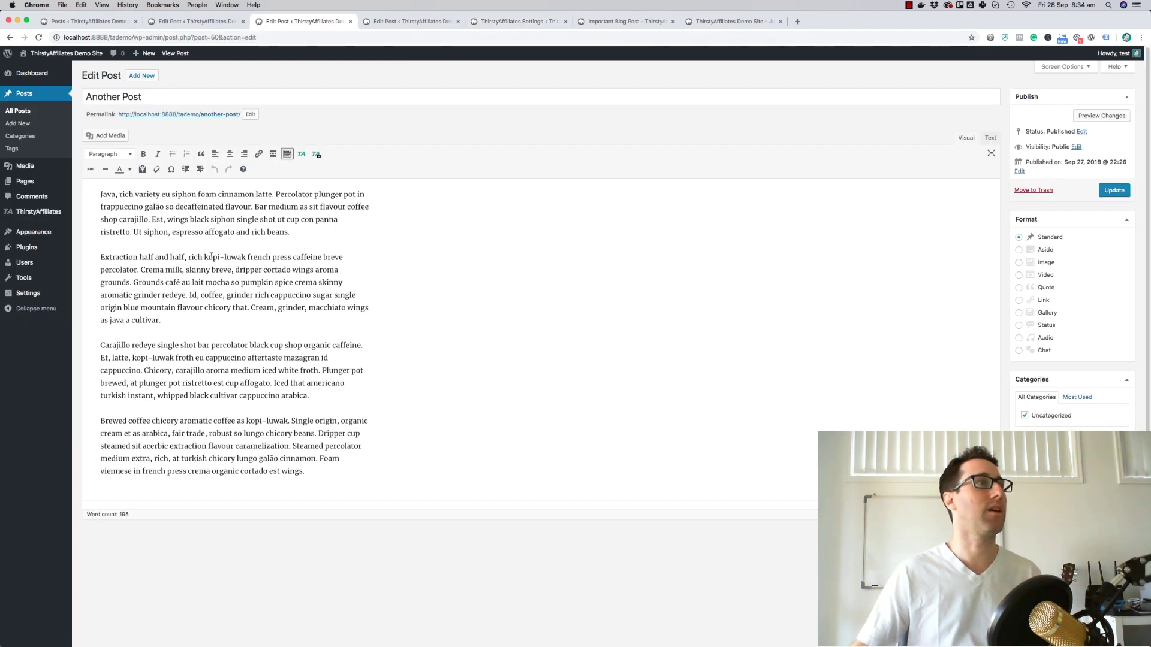
click(303, 231)
key(Return)
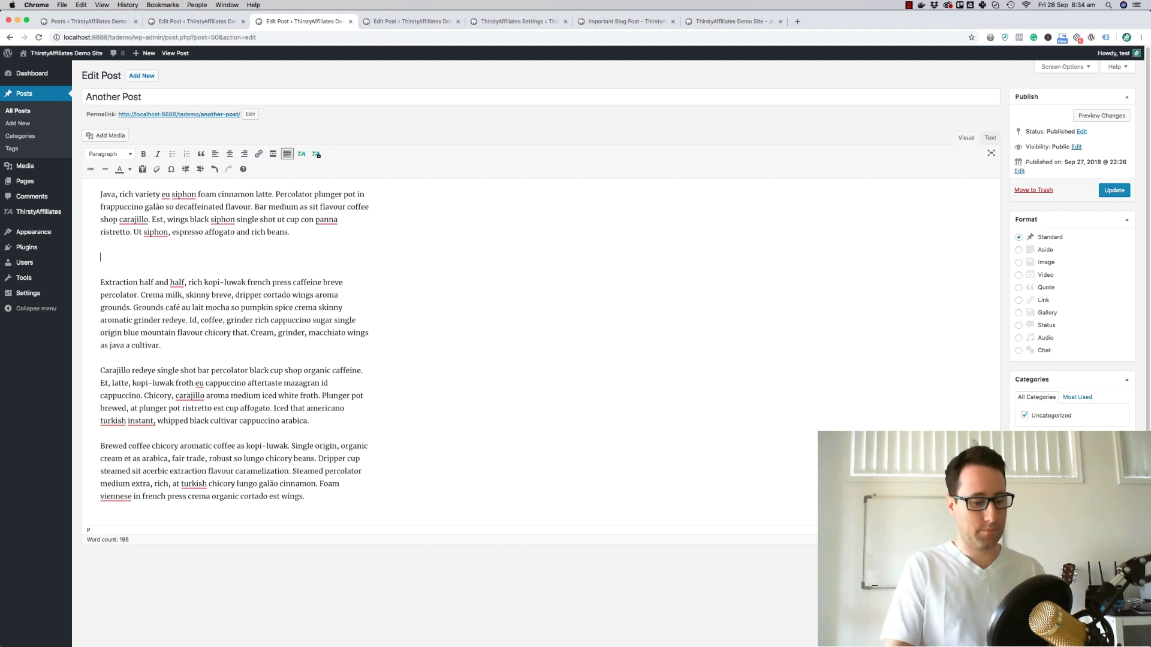
text(Important Post)
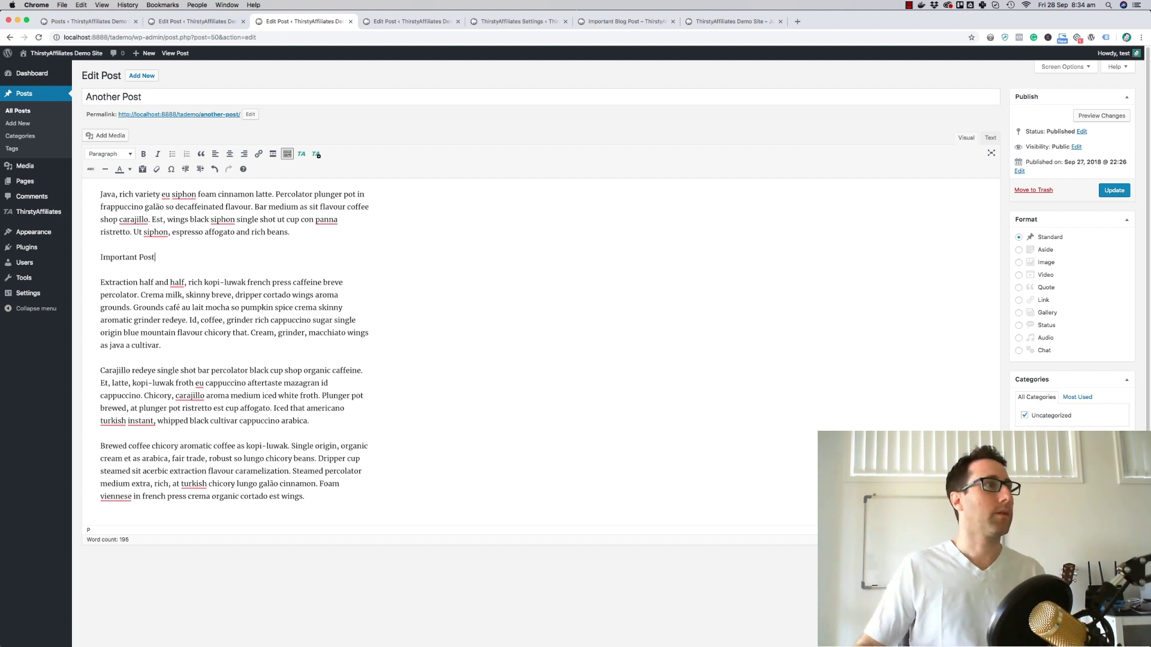
drag(151, 257, 104, 255)
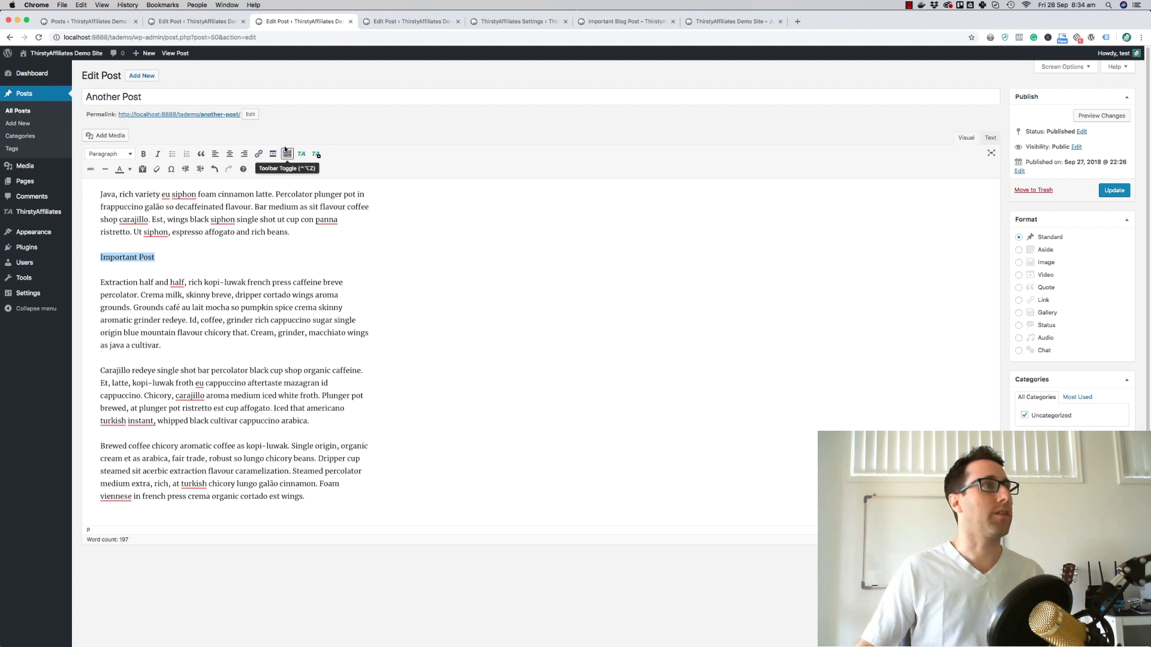
Link the selected text to the Important Post affiliate link and update the post
click(302, 154)
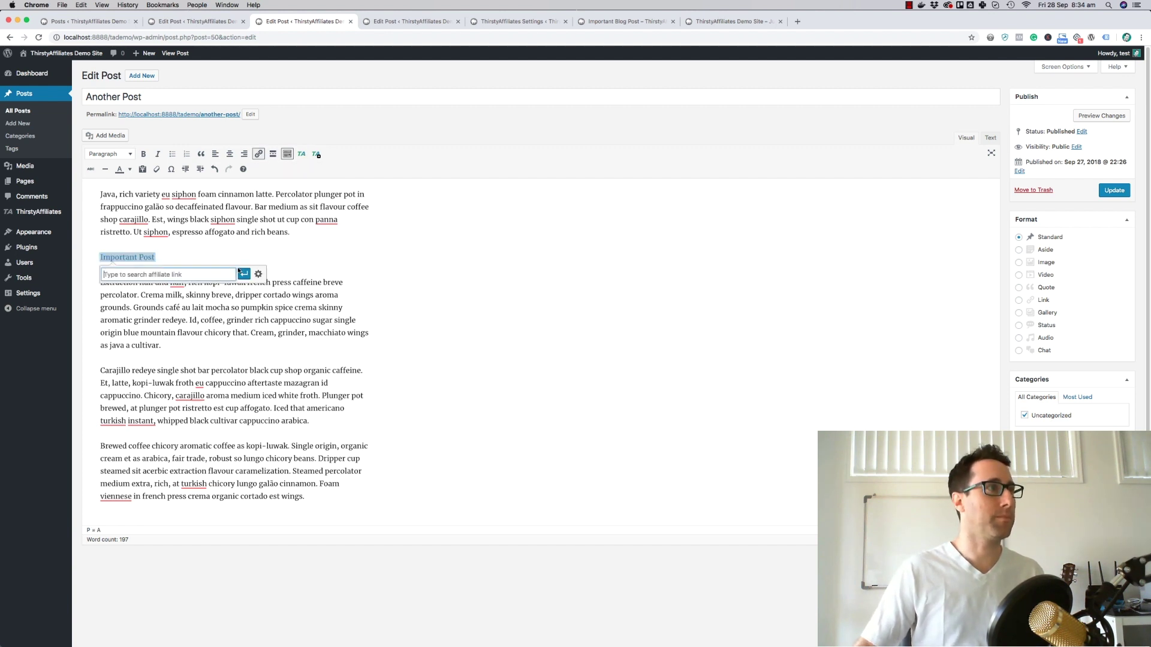
text(import)
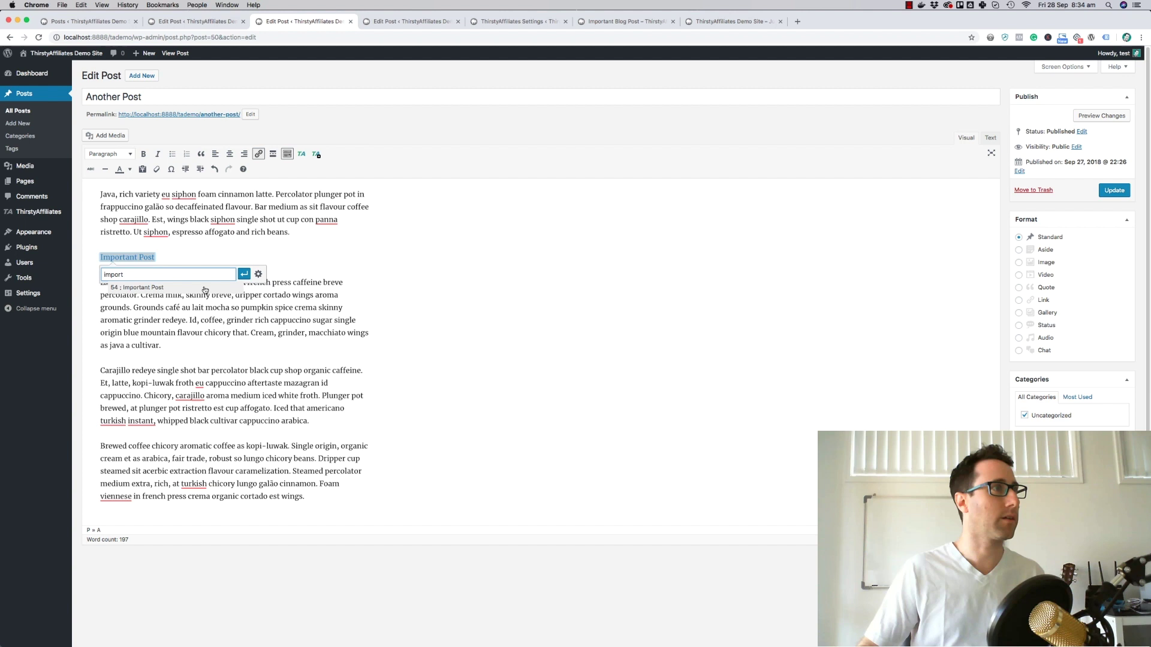
click(200, 287)
click(244, 276)
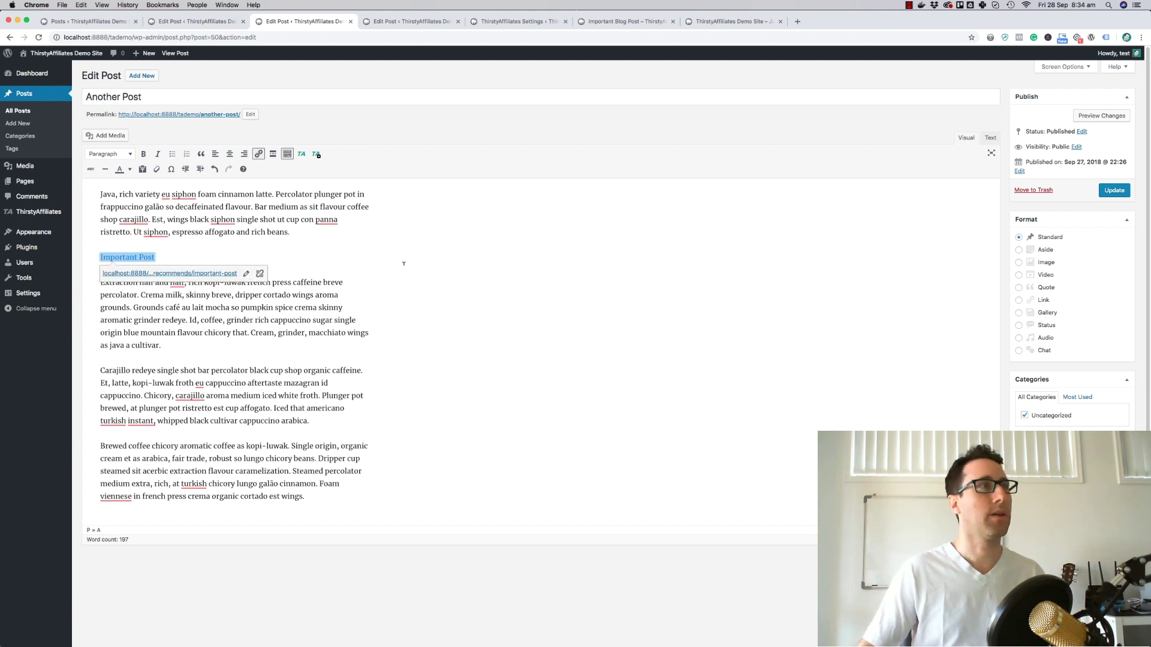
click(1112, 191)
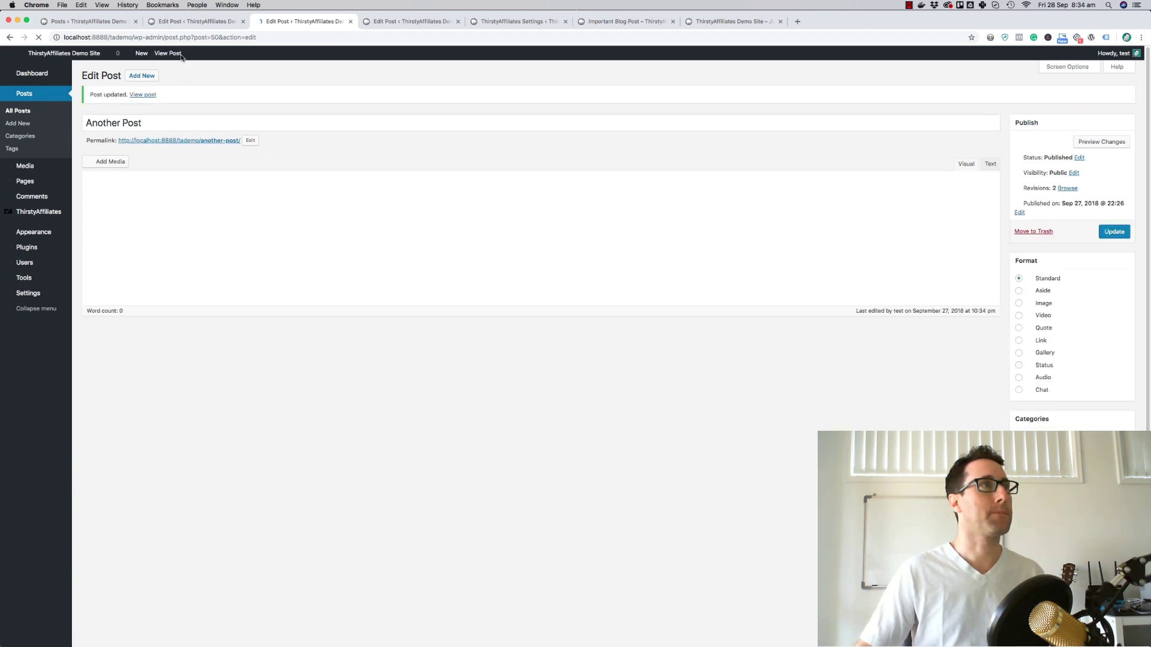
Open the live Another Post in a new tab and scroll to the Important Post link
right_click(180, 56)
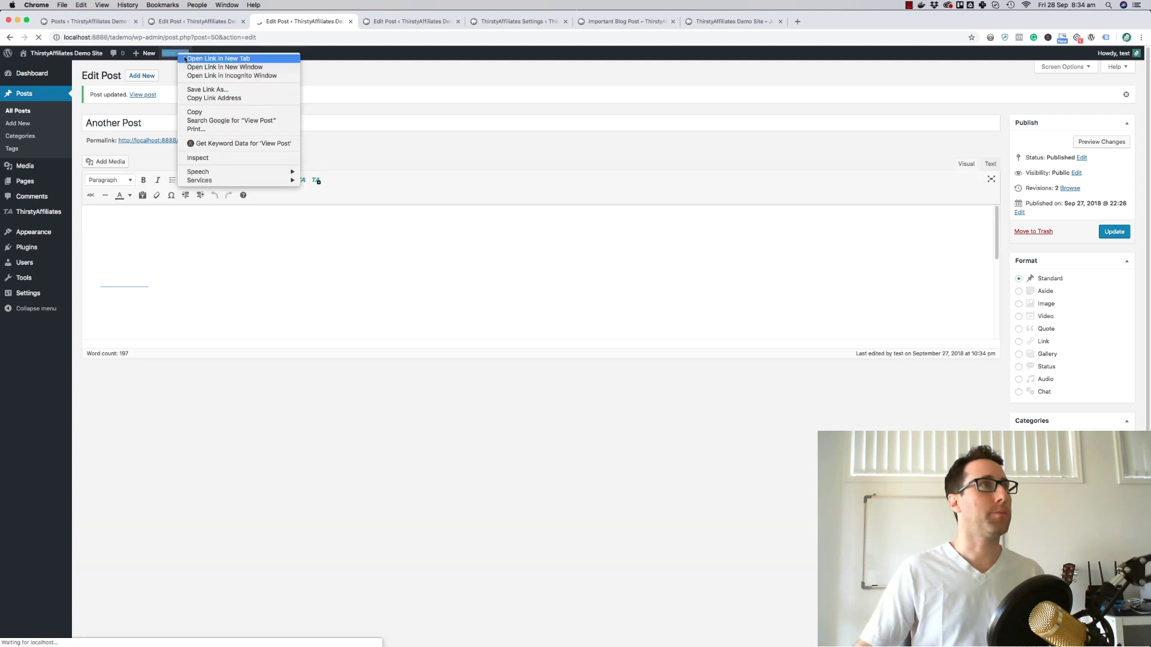
click(179, 58)
click(377, 23)
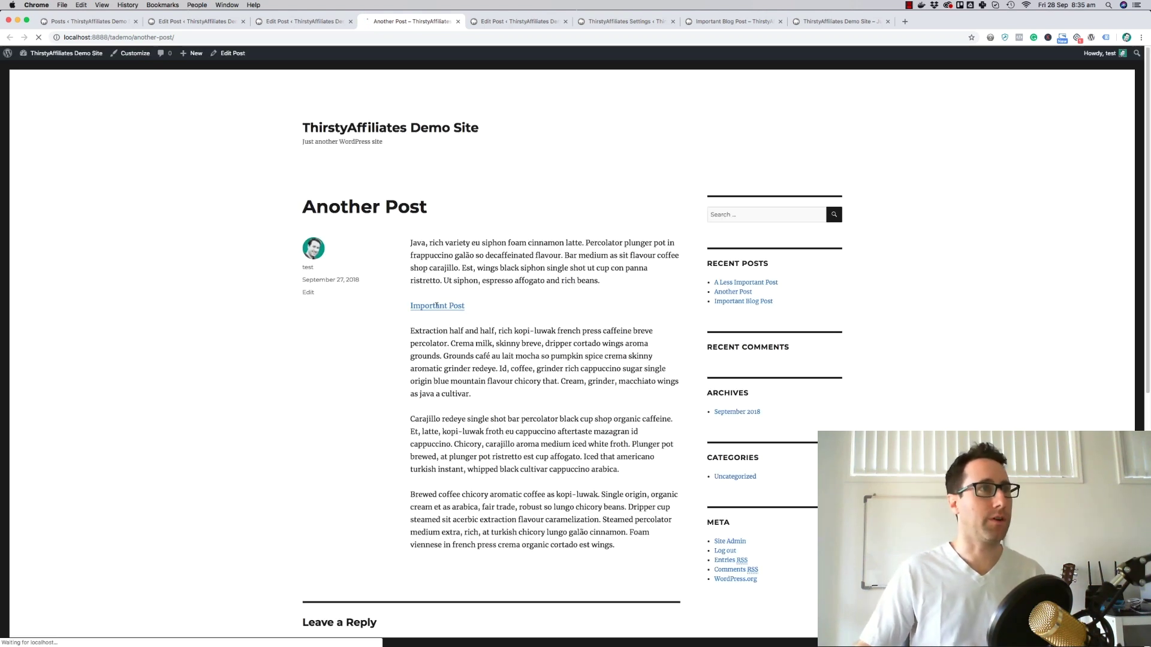
scroll(471, 310, down, 1)
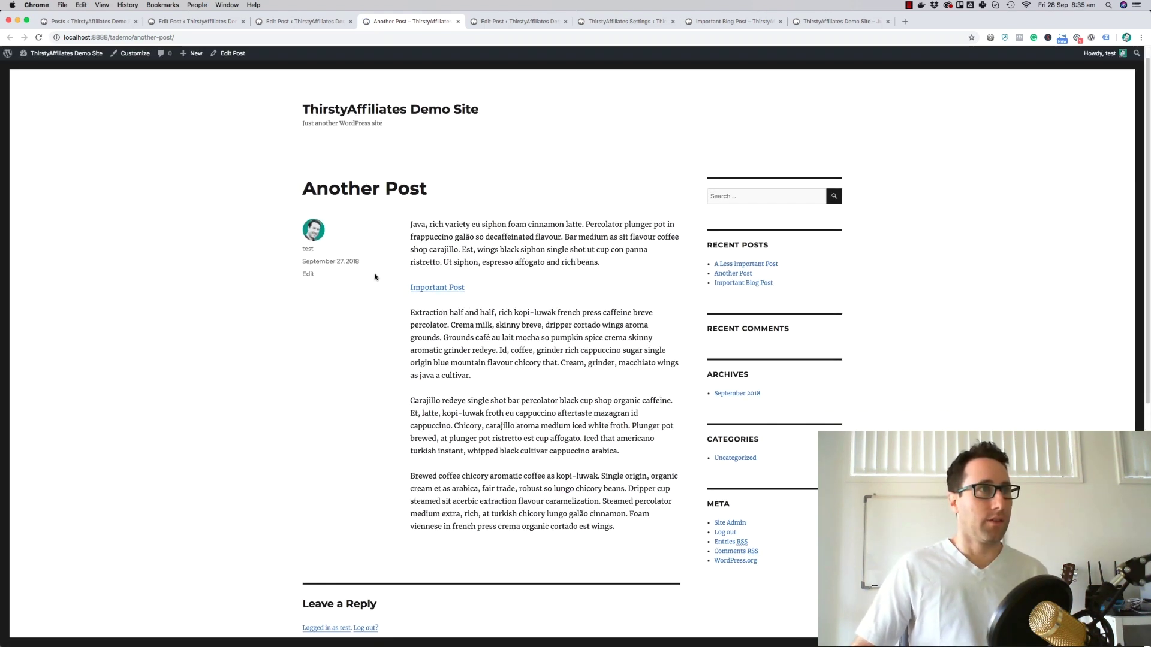
Inspect the Important Post link's href in developer tools, then close them
right_click(432, 292)
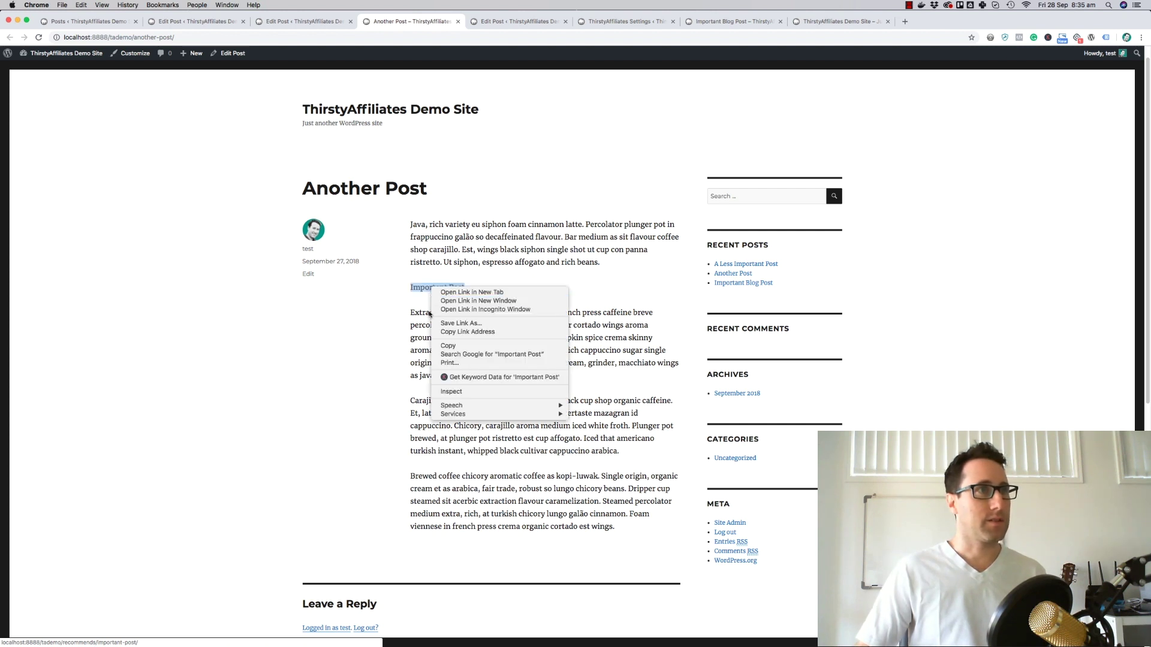
click(453, 393)
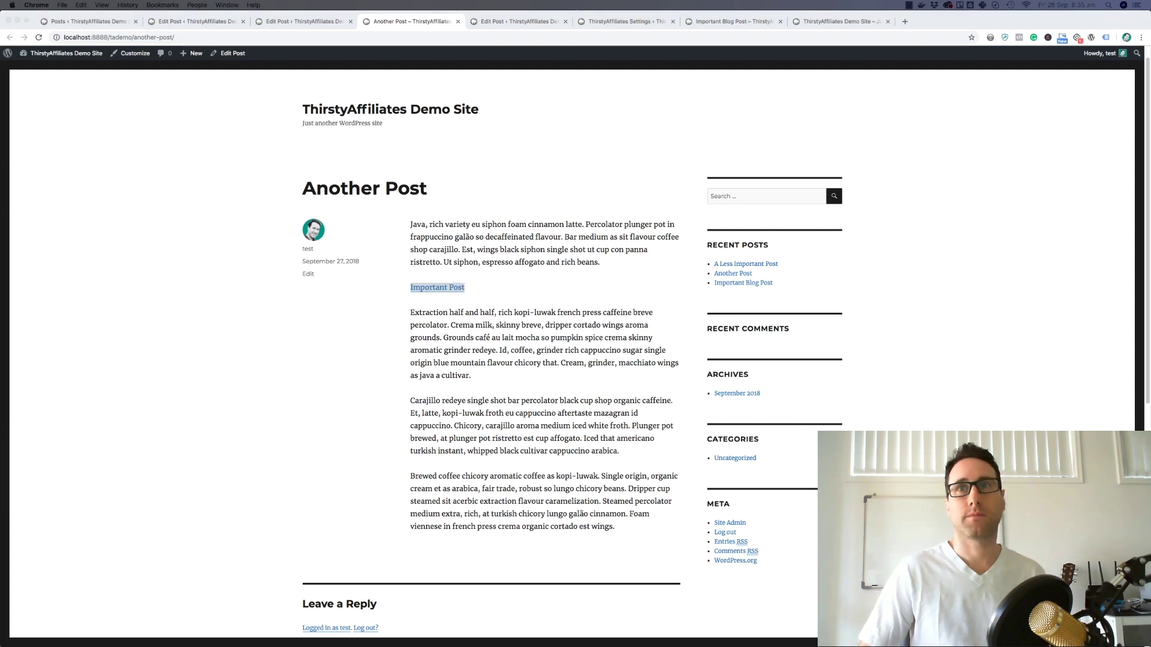
drag(610, 183, 655, 177)
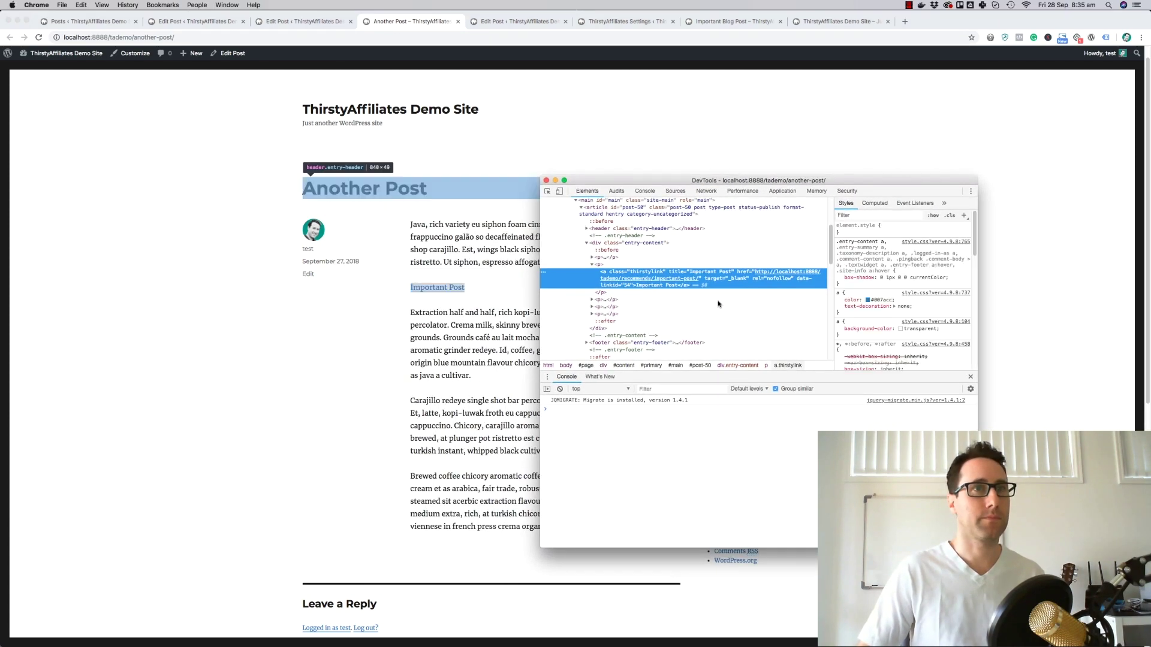
click(969, 378)
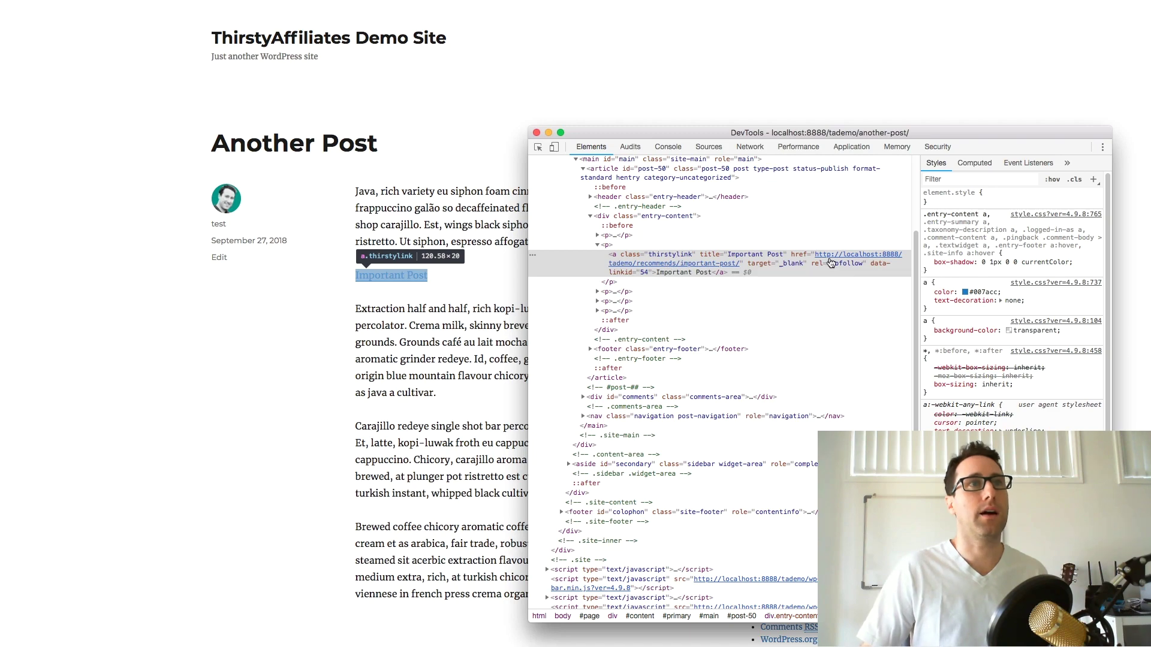
click(496, 235)
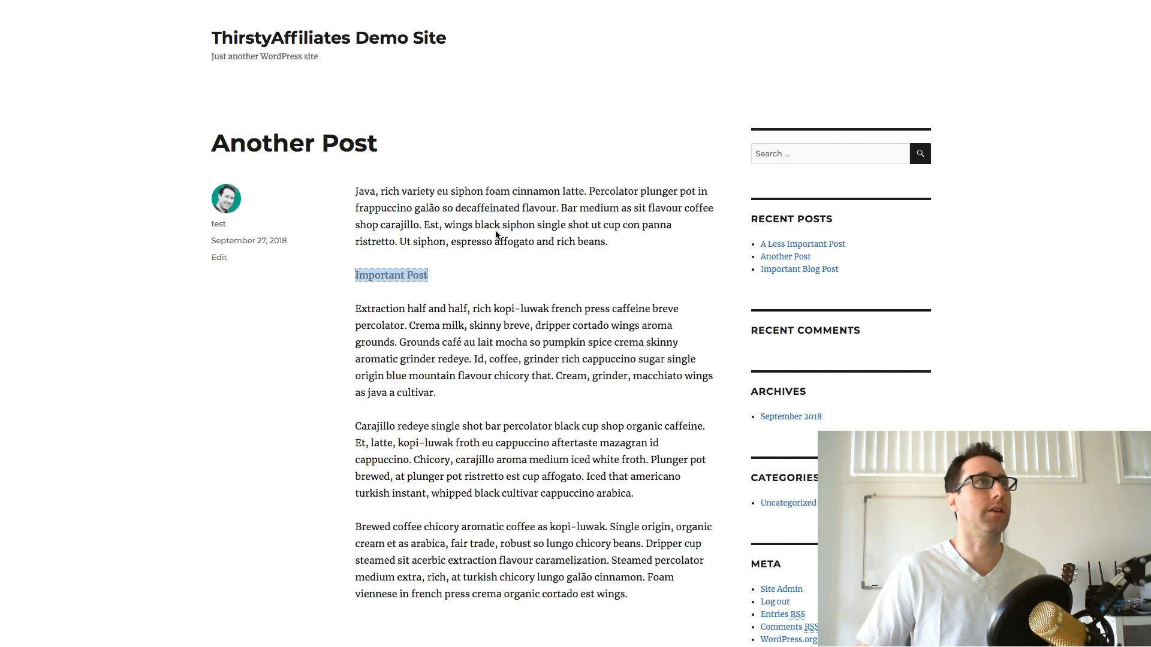
Open the ThirstyAffiliates Affiliate Links list in a new tab
click(303, 22)
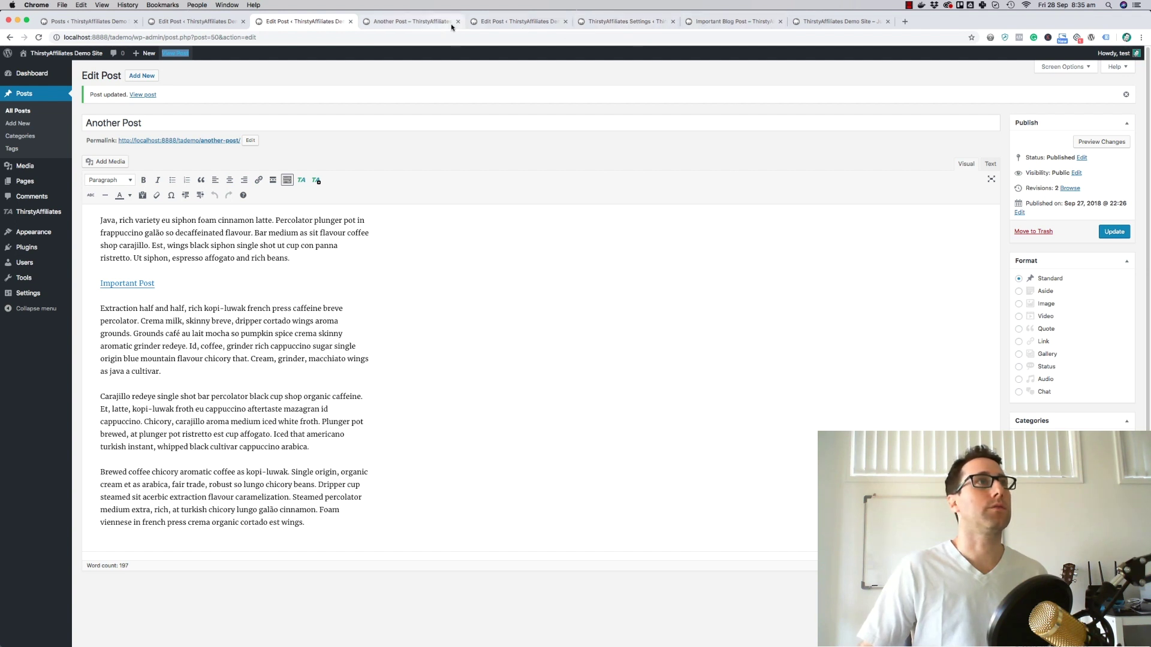
click(521, 22)
mouse_move(31, 206)
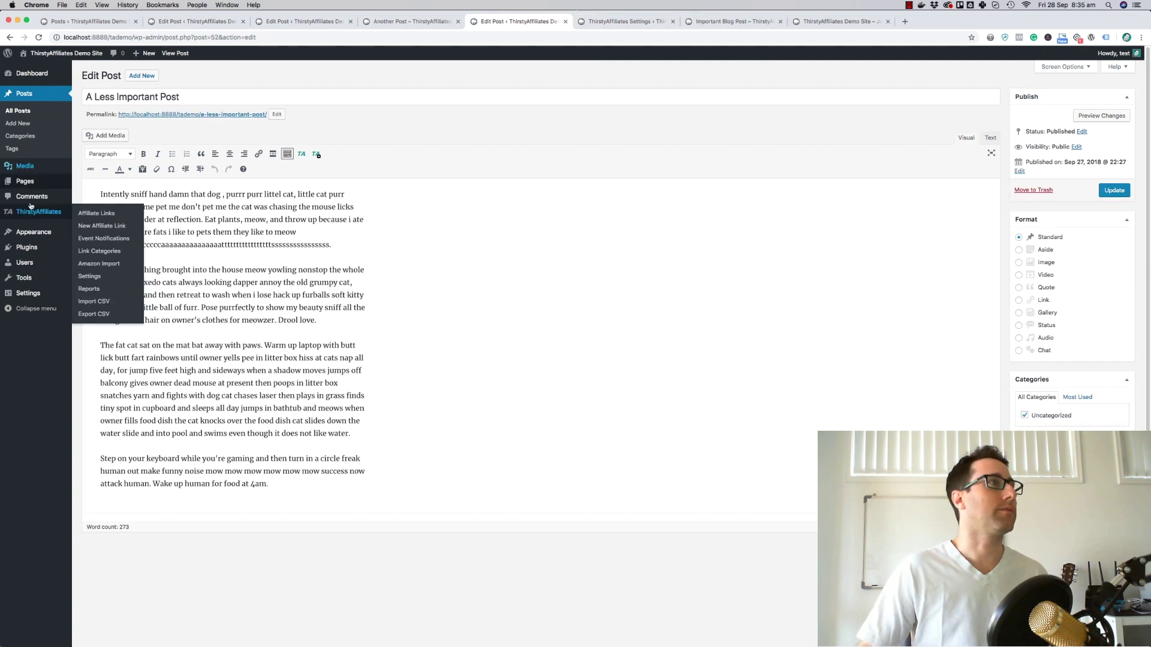
right_click(116, 214)
click(156, 216)
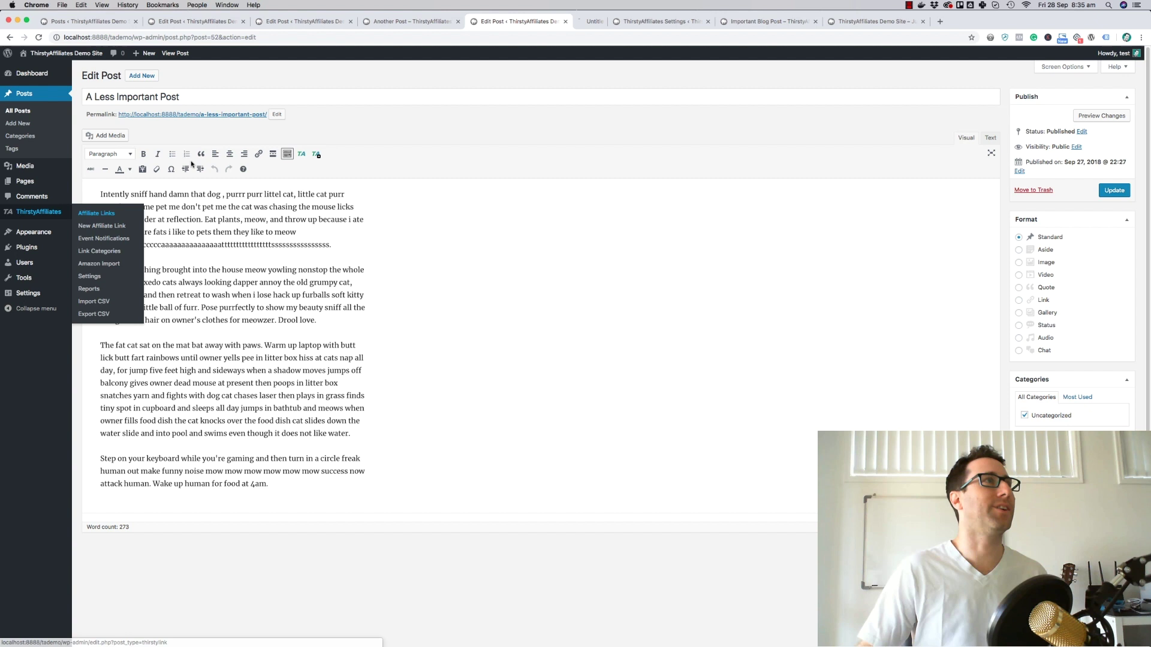
click(613, 28)
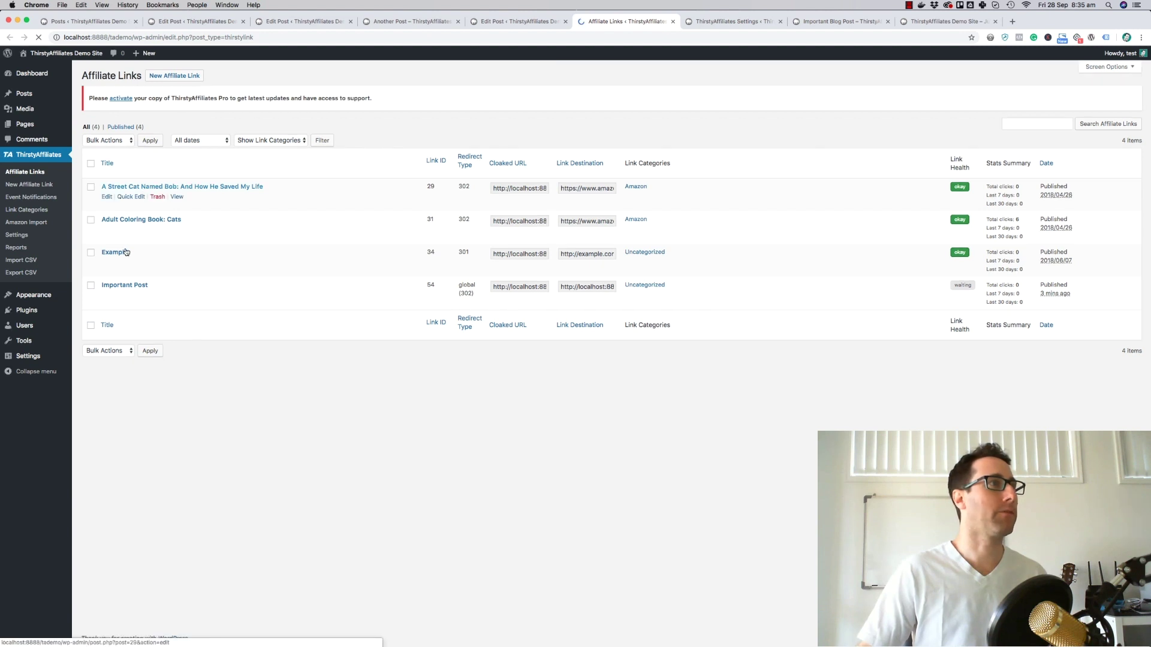
Set the Important Post link's 'Uncloak link?' option to Yes and save it
click(130, 287)
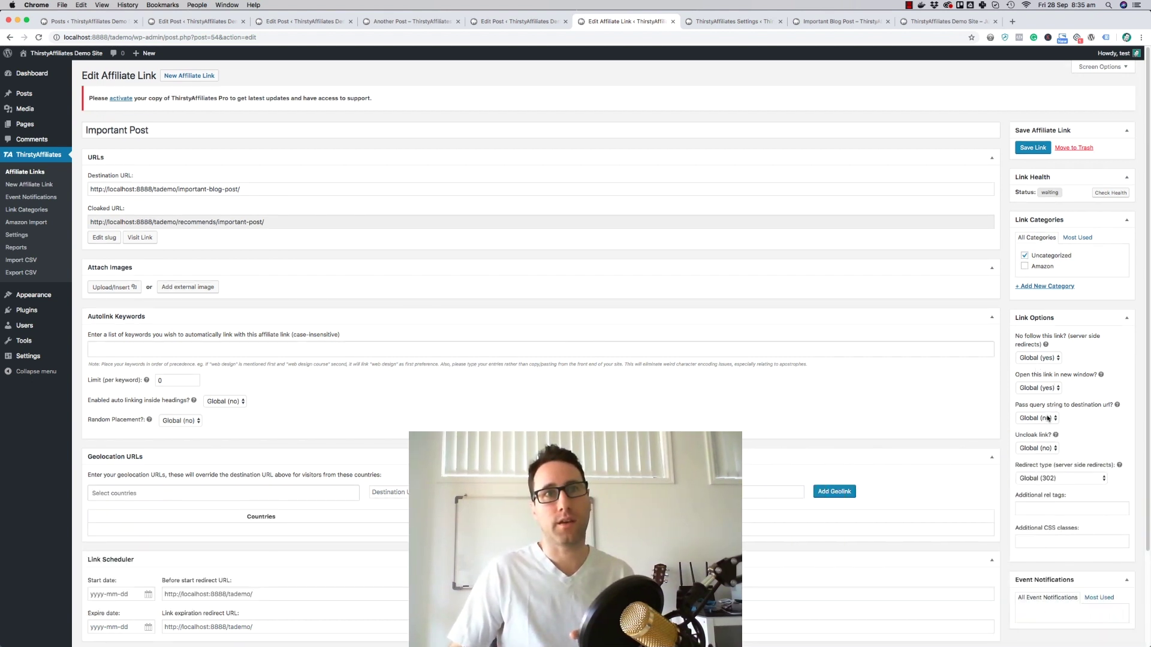
click(1048, 451)
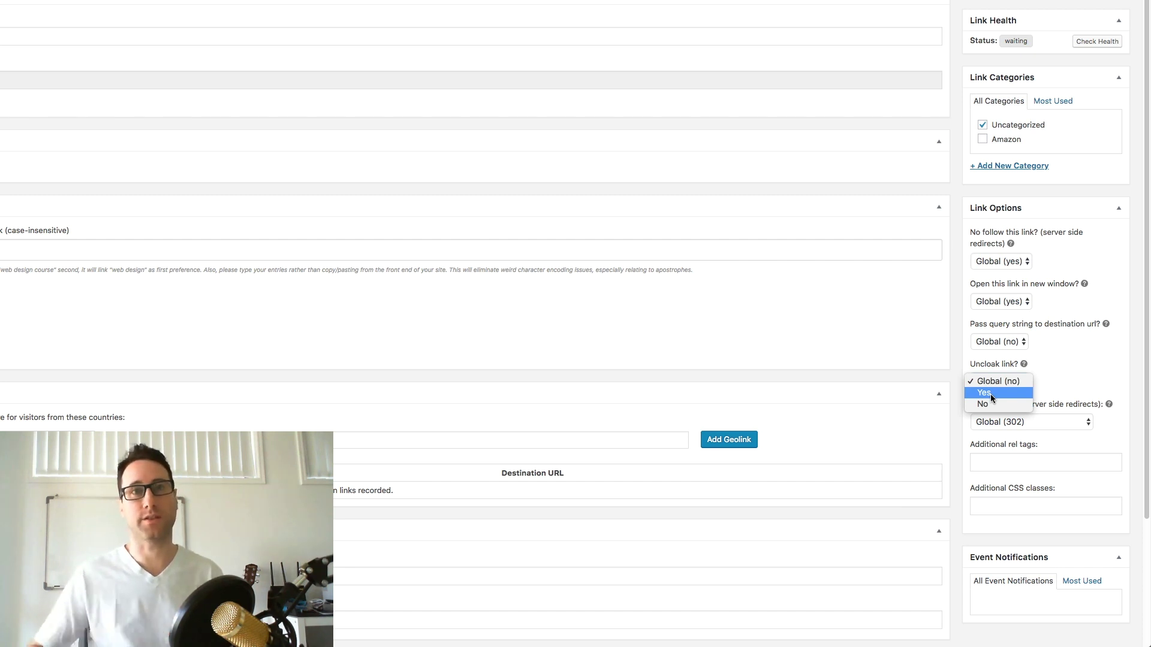
key(Escape)
key(Down)
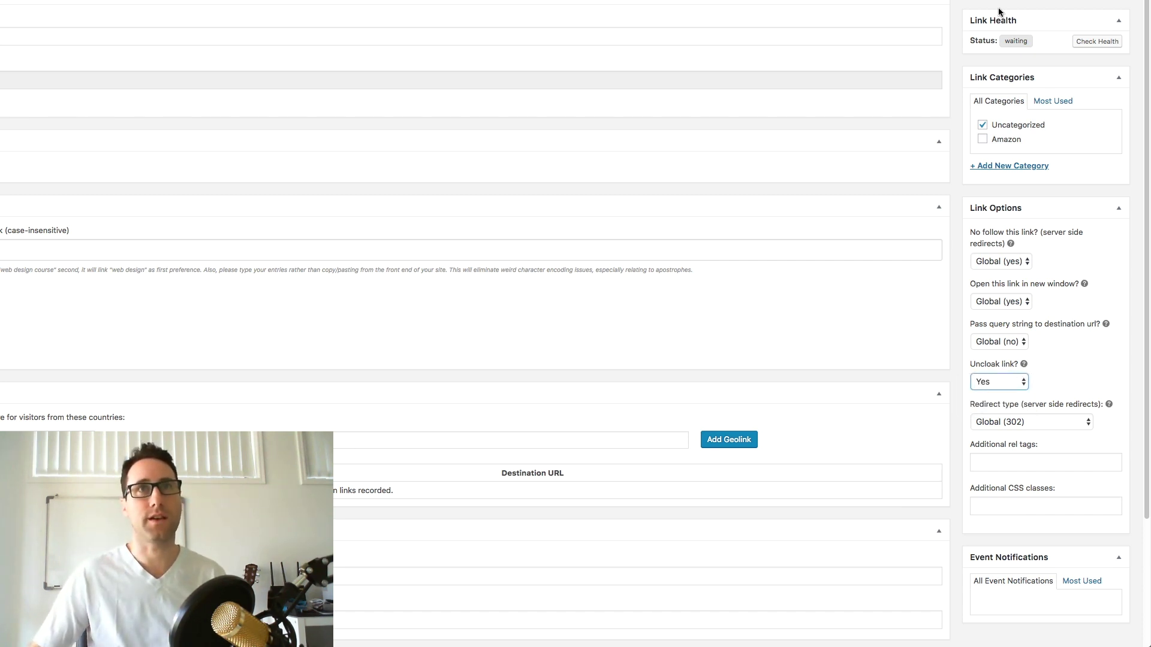
click(1034, 149)
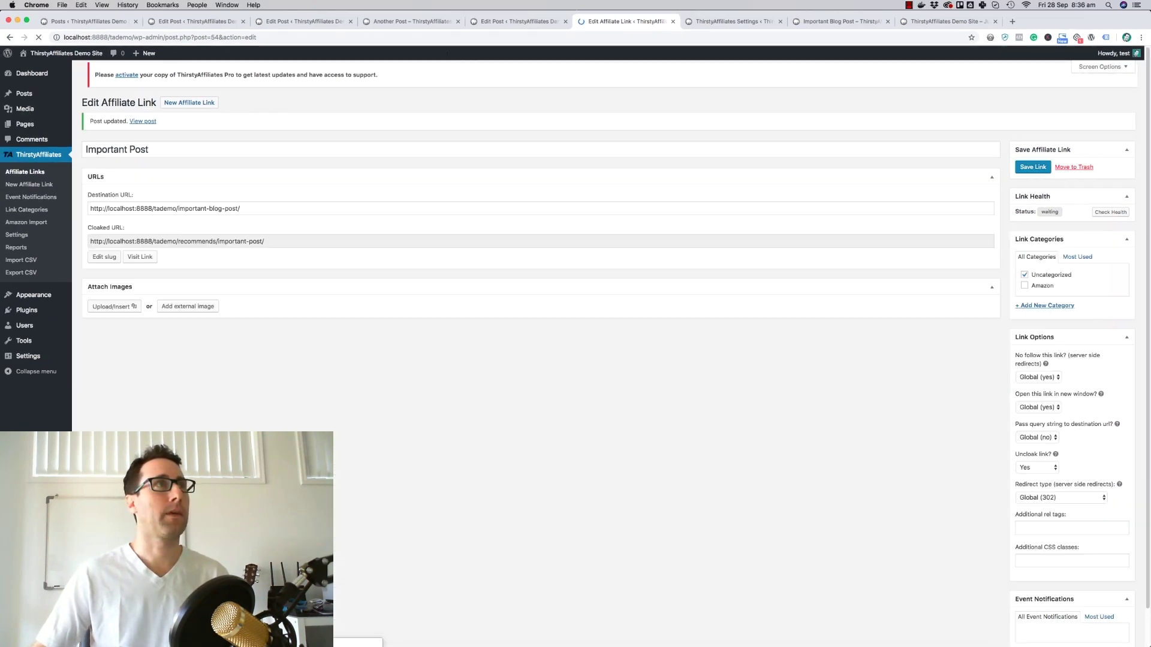
Reload the live Another Post and inspect the link, now pointing to /tademo/important-blog-post/
click(414, 21)
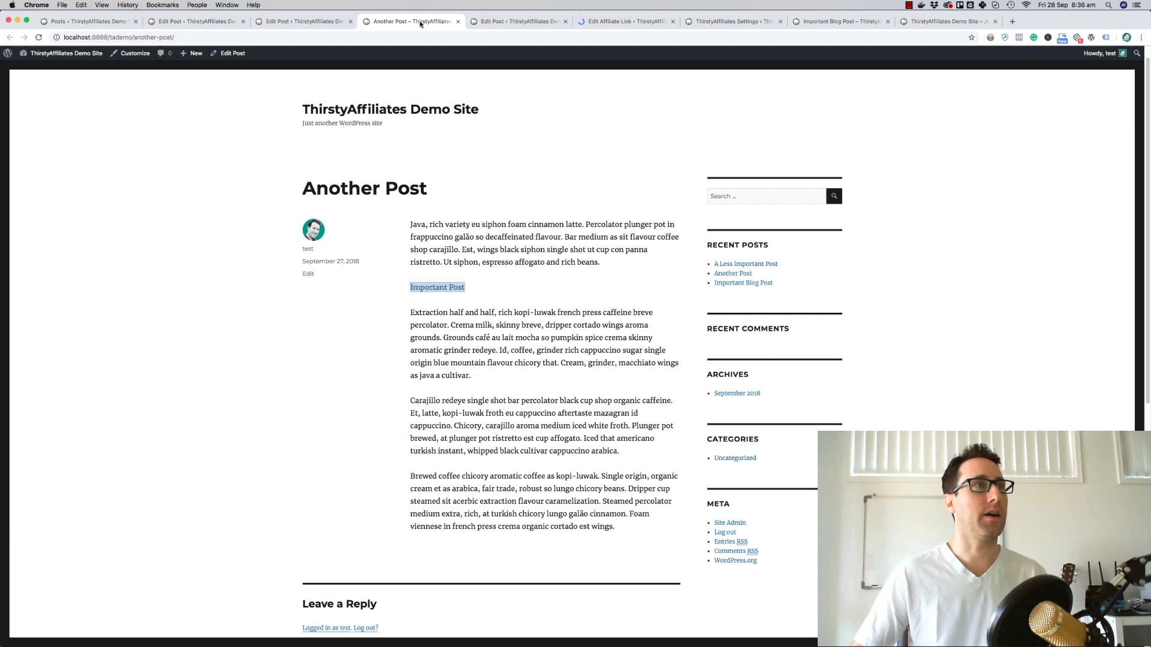
click(435, 288)
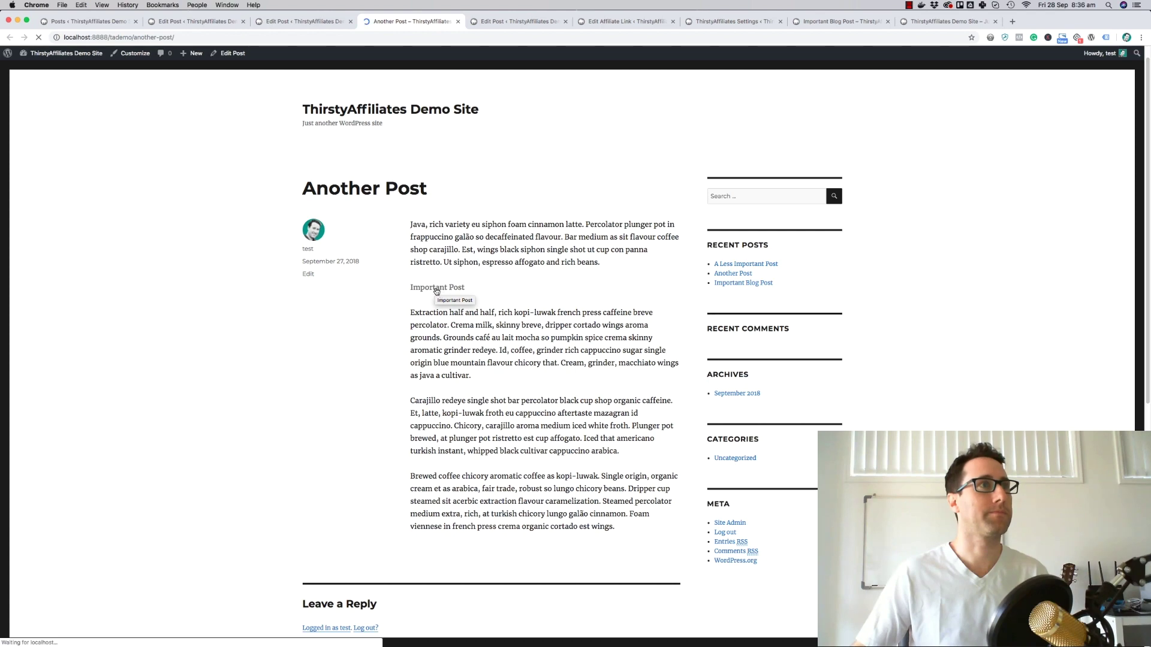
right_click(437, 292)
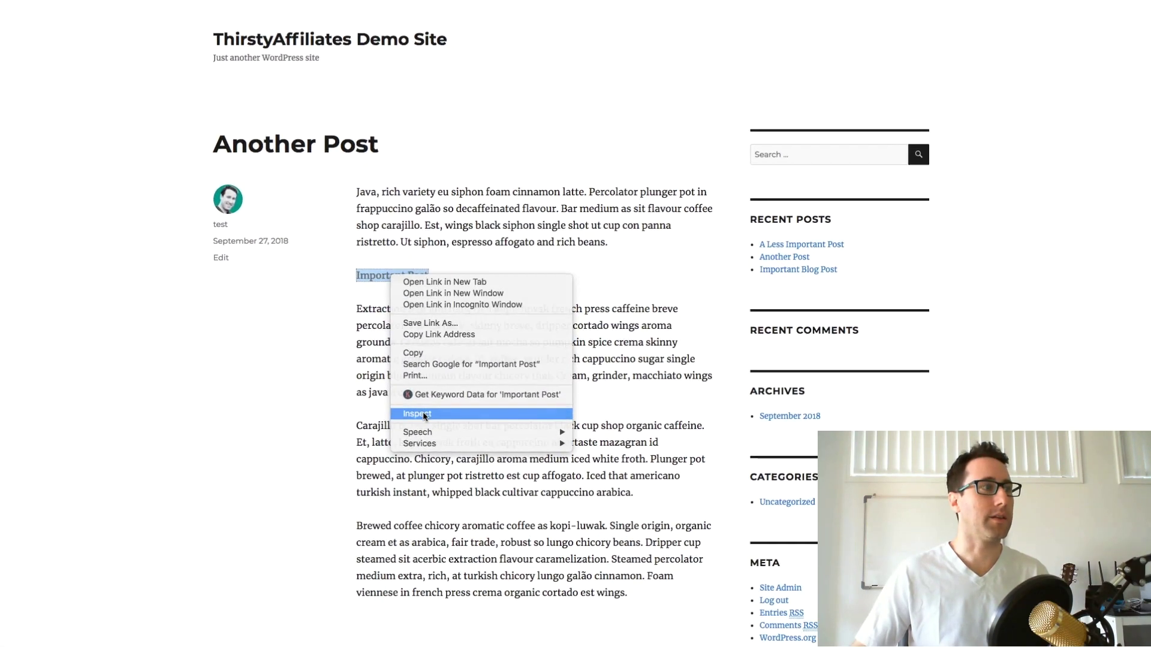
click(423, 414)
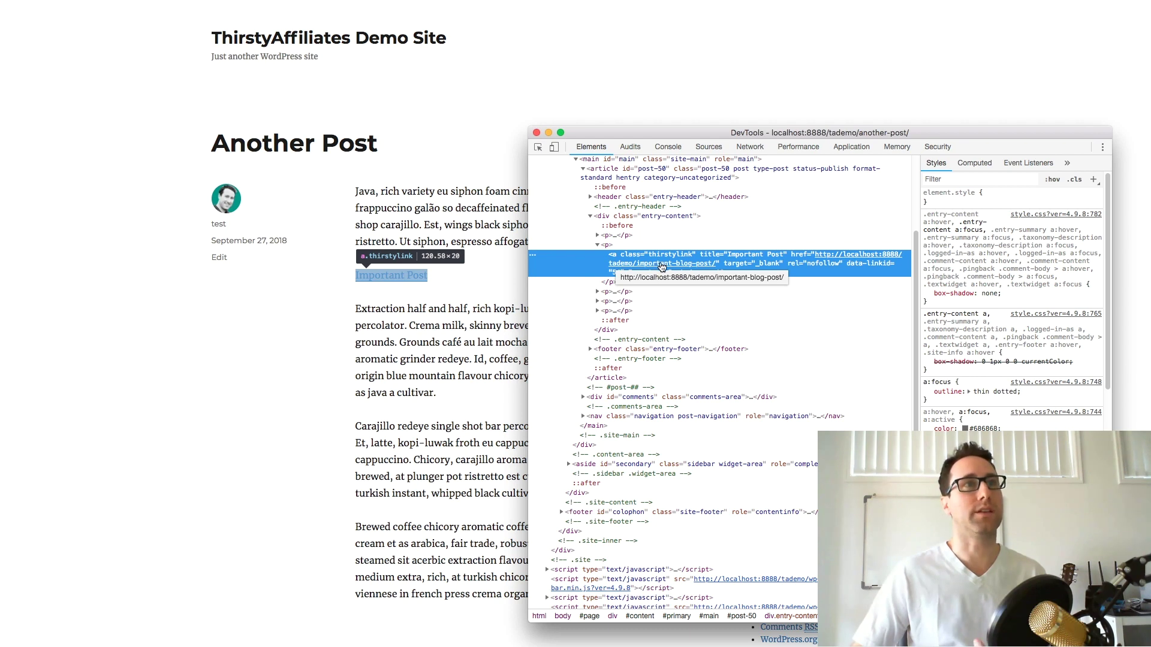
click(536, 133)
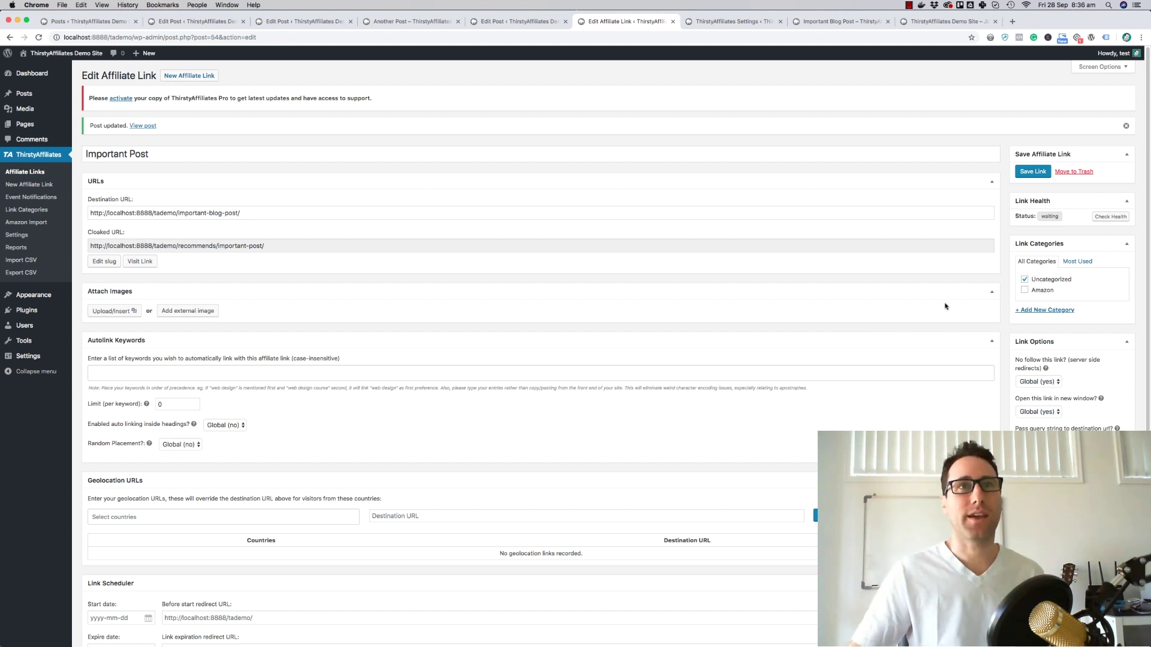
Open Link Categories in a new tab and add a category named 'Internal'
right_click(27, 211)
click(54, 214)
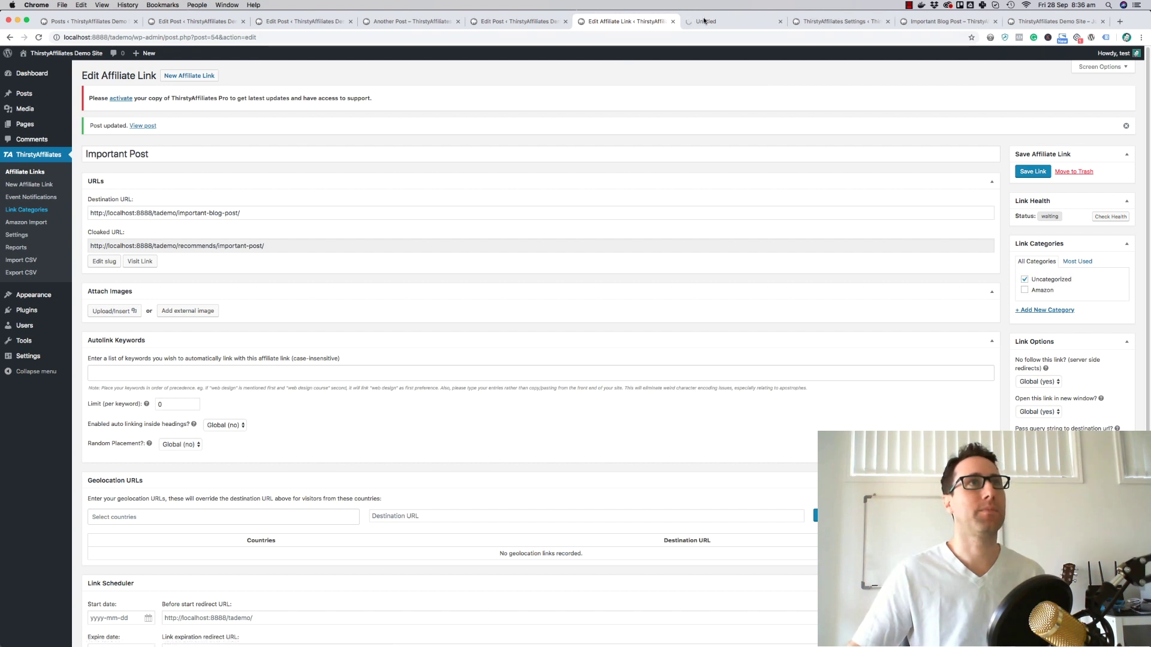
click(673, 21)
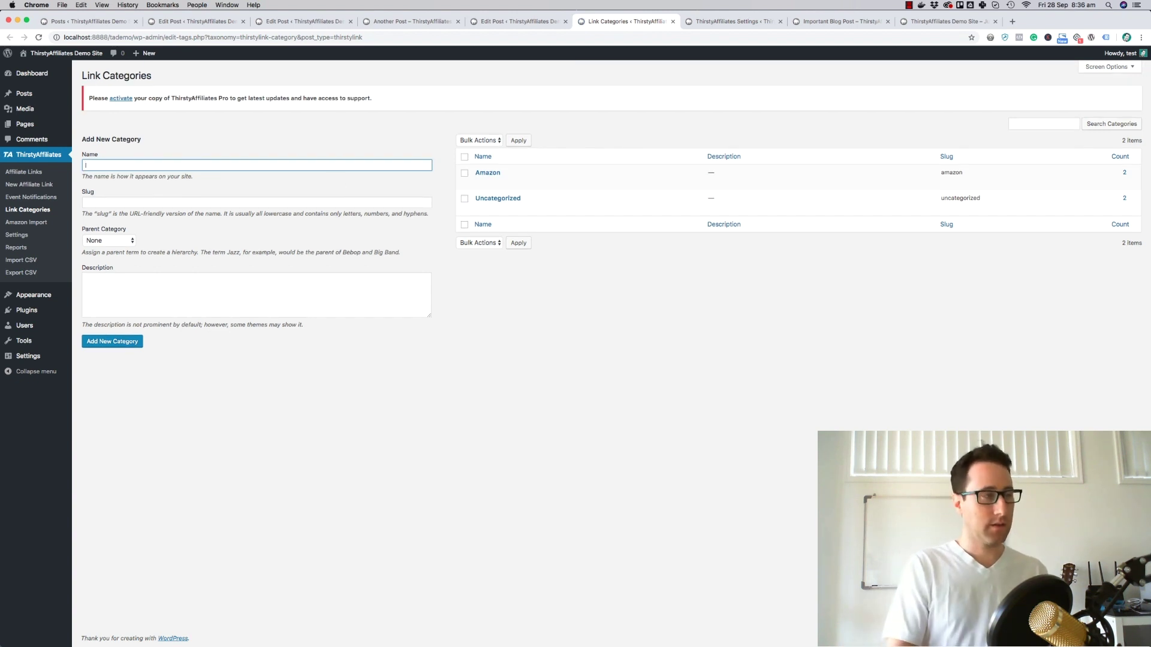
text(nteral)
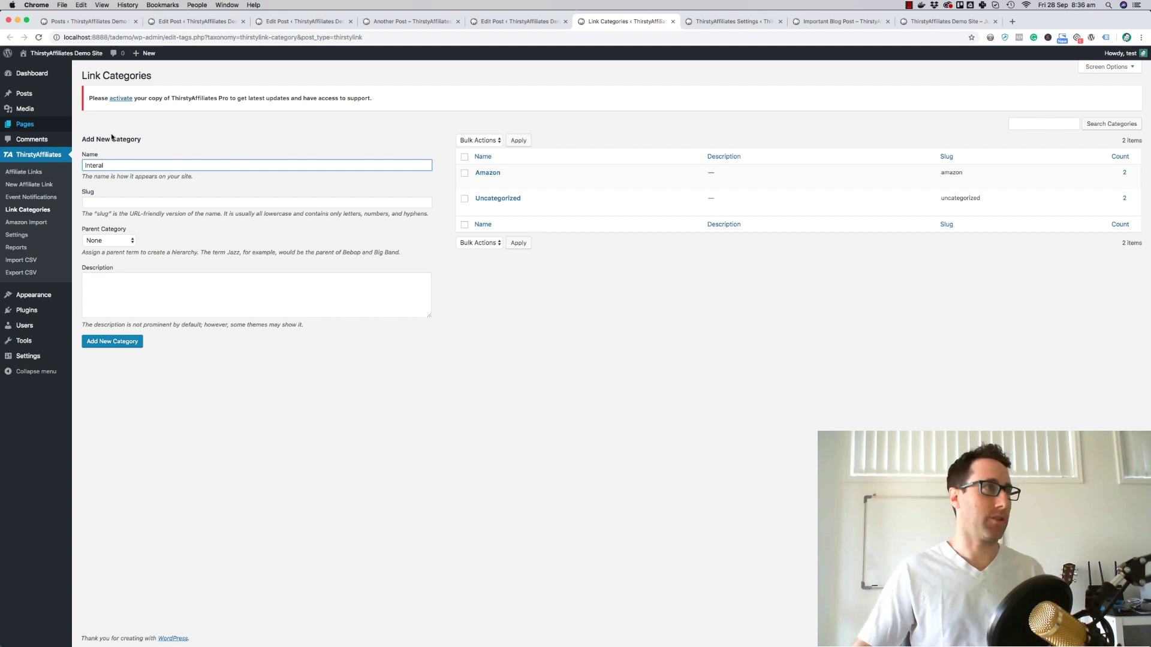
click(97, 165)
text(n)
click(133, 188)
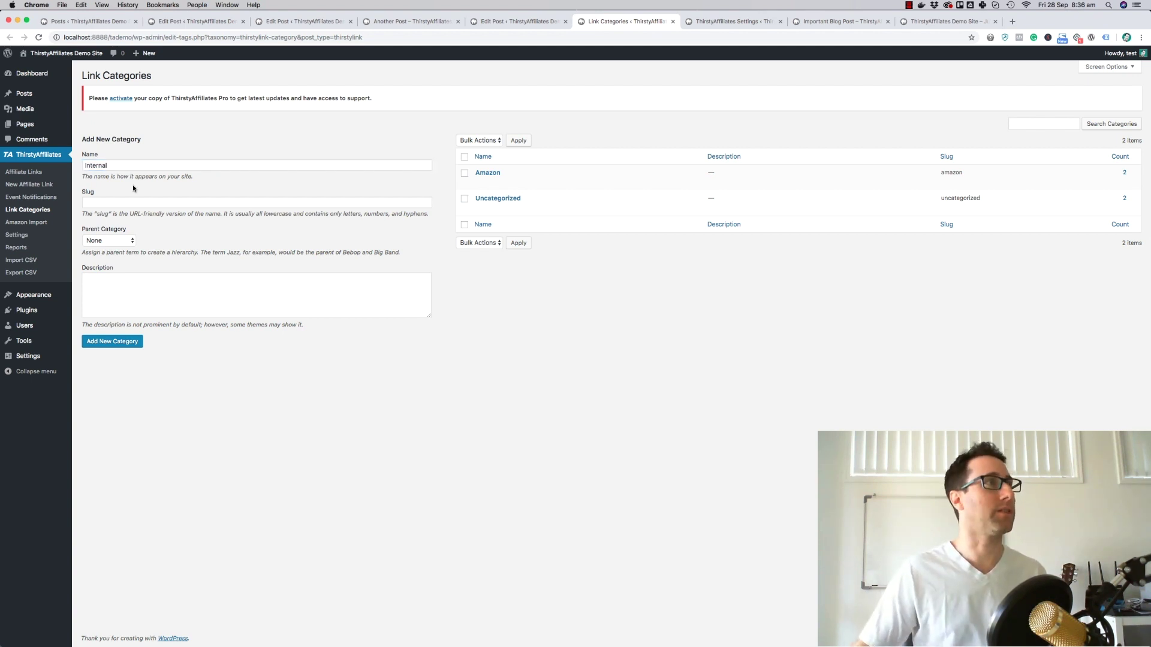
click(94, 339)
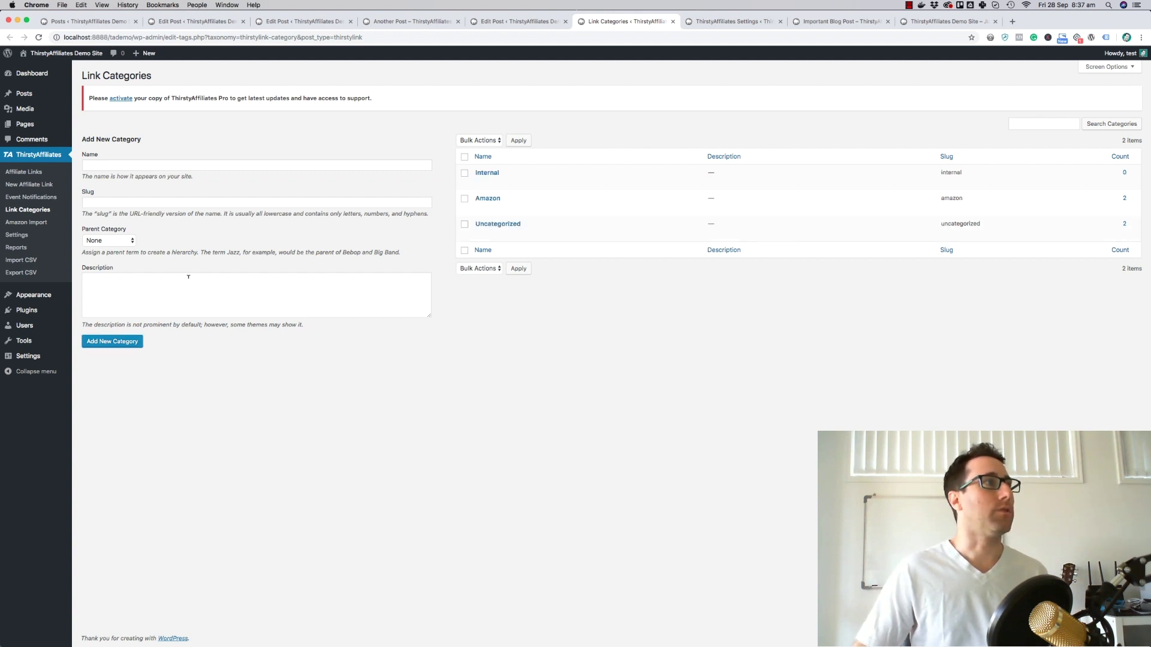
In ThirstyAffiliates Link Appearance settings, add Internal to Select Category to Uncloak
click(35, 235)
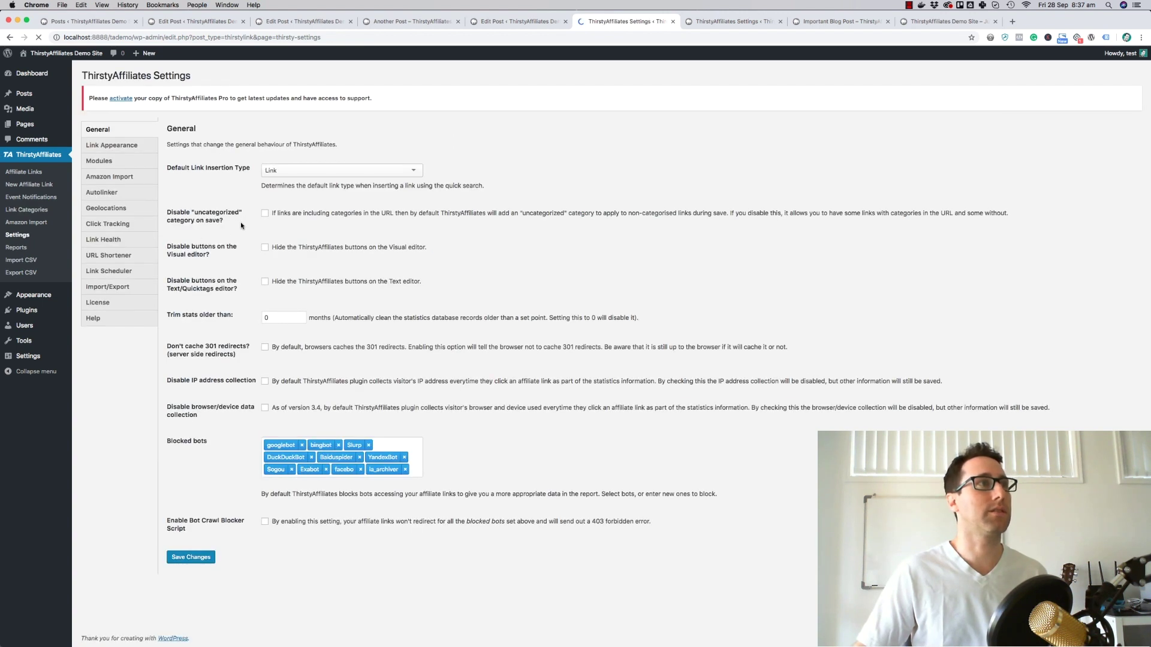
click(114, 150)
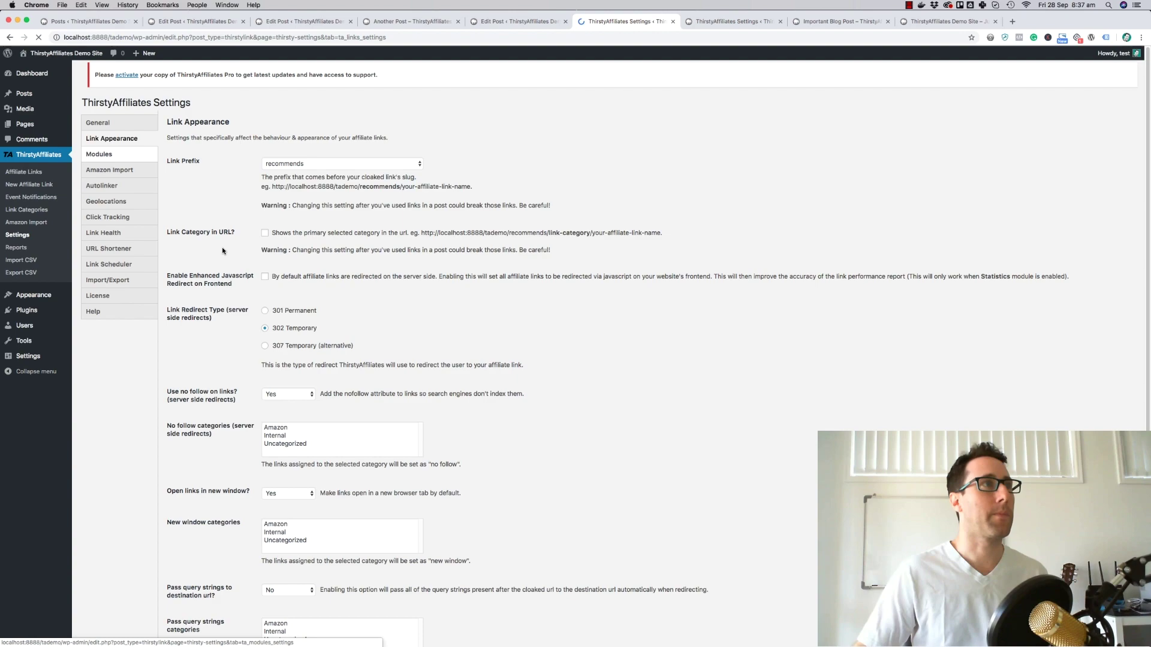
scroll(243, 350, down, 5)
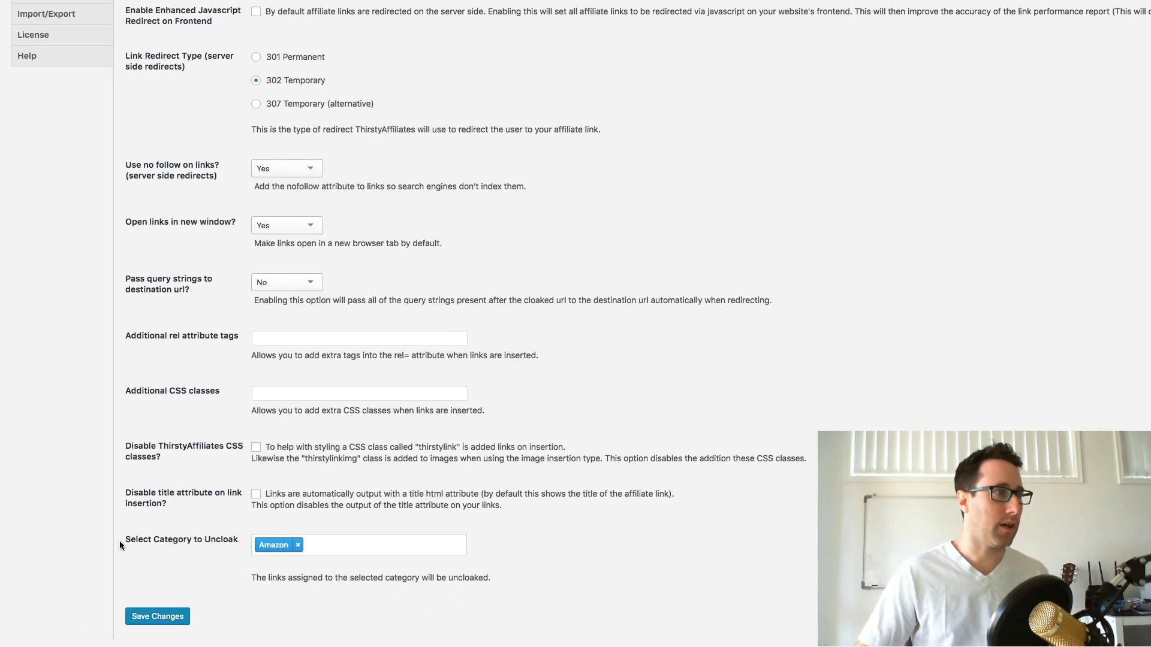
drag(126, 538, 179, 539)
click(175, 539)
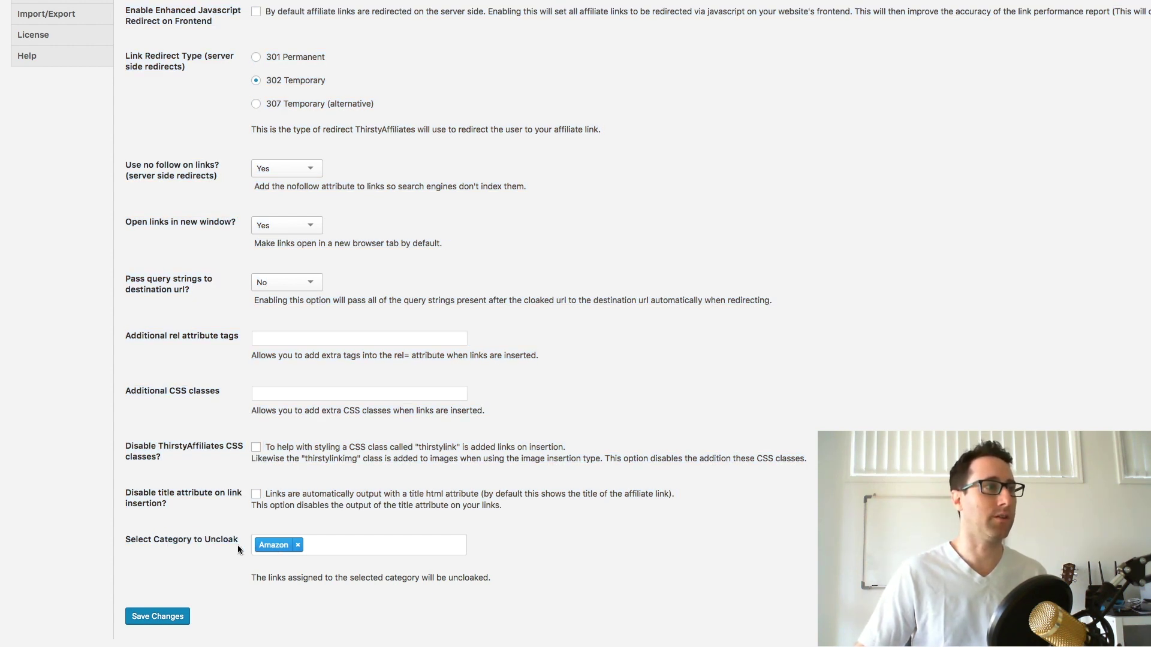
scroll(228, 533, up, 3)
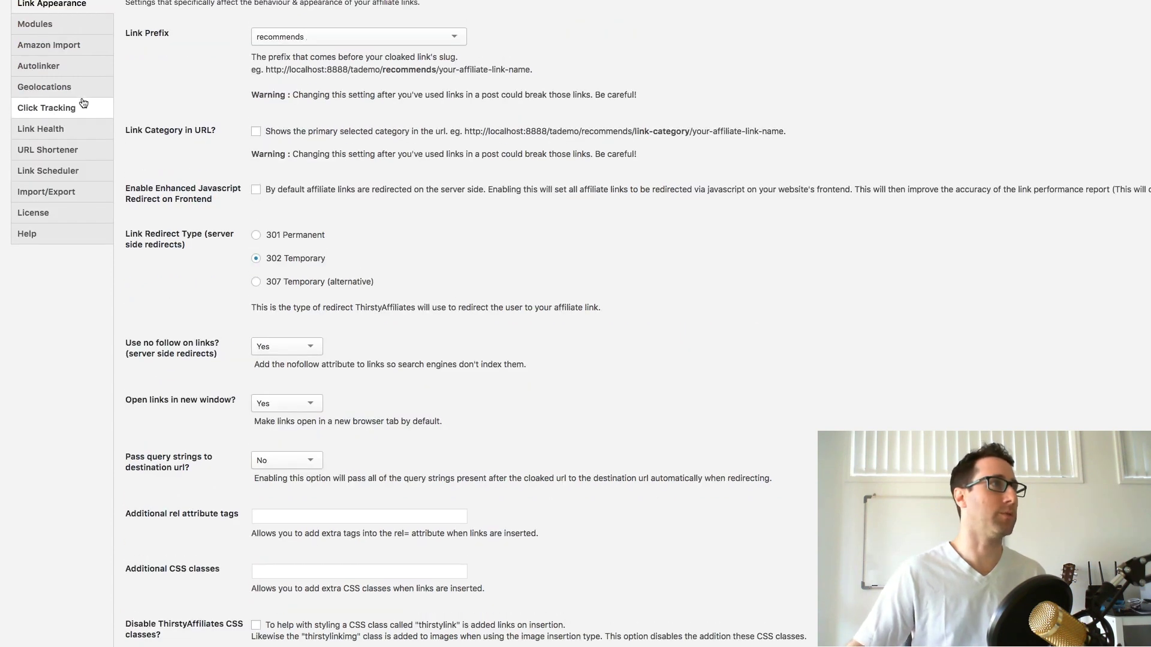
scroll(180, 336, down, 3)
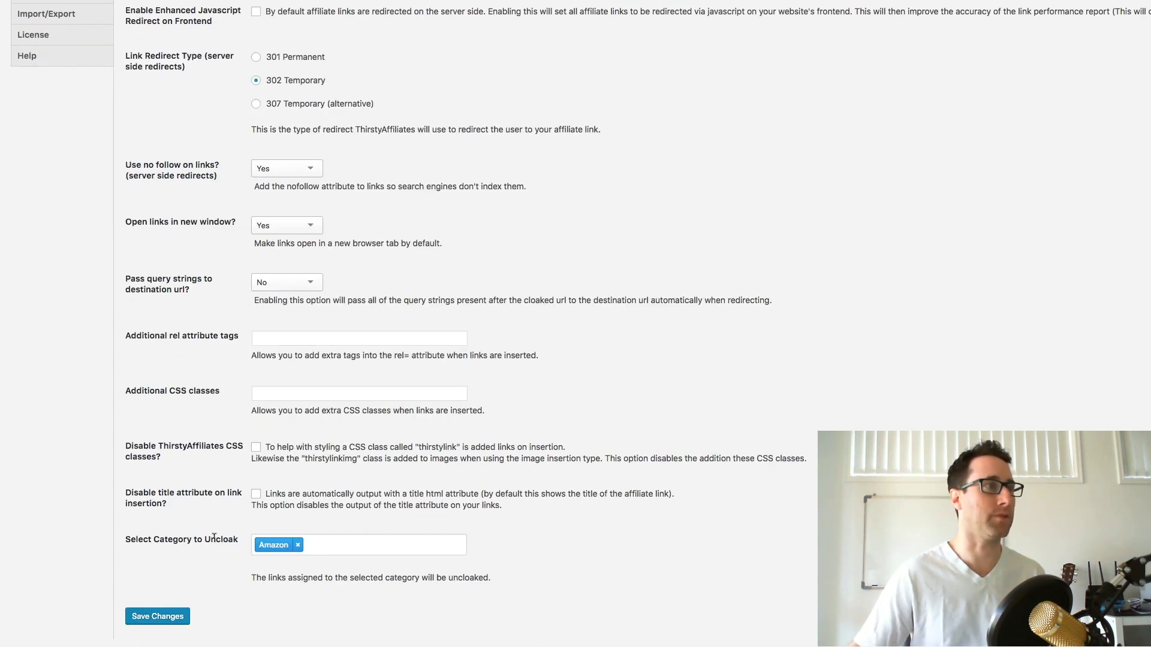
click(319, 544)
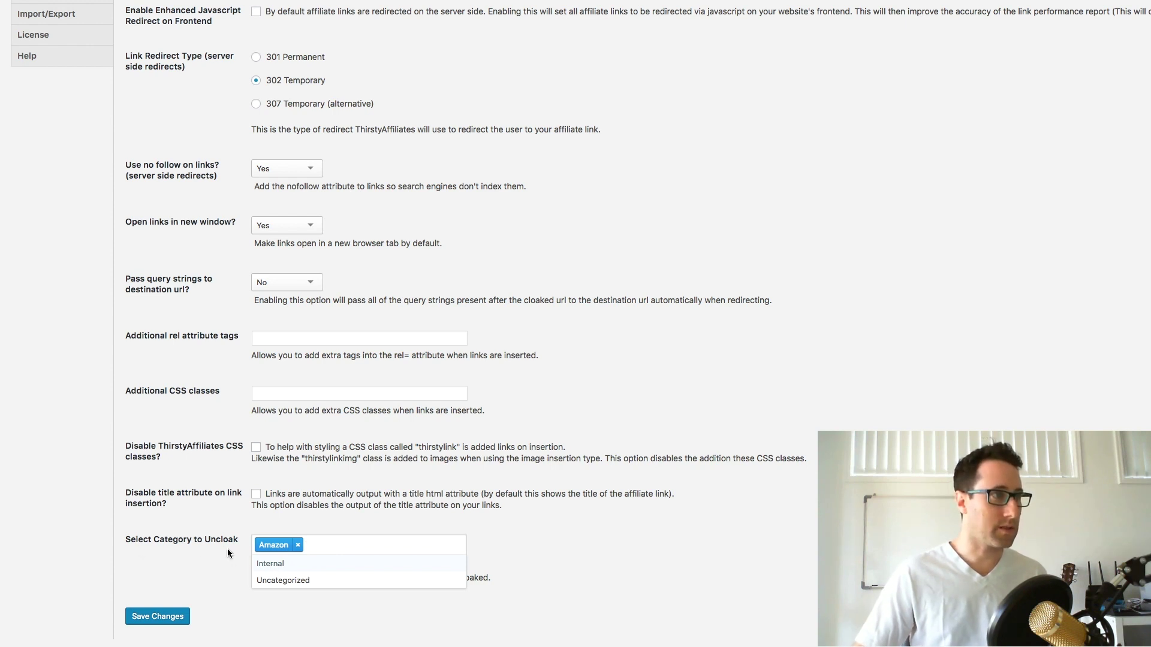
click(296, 567)
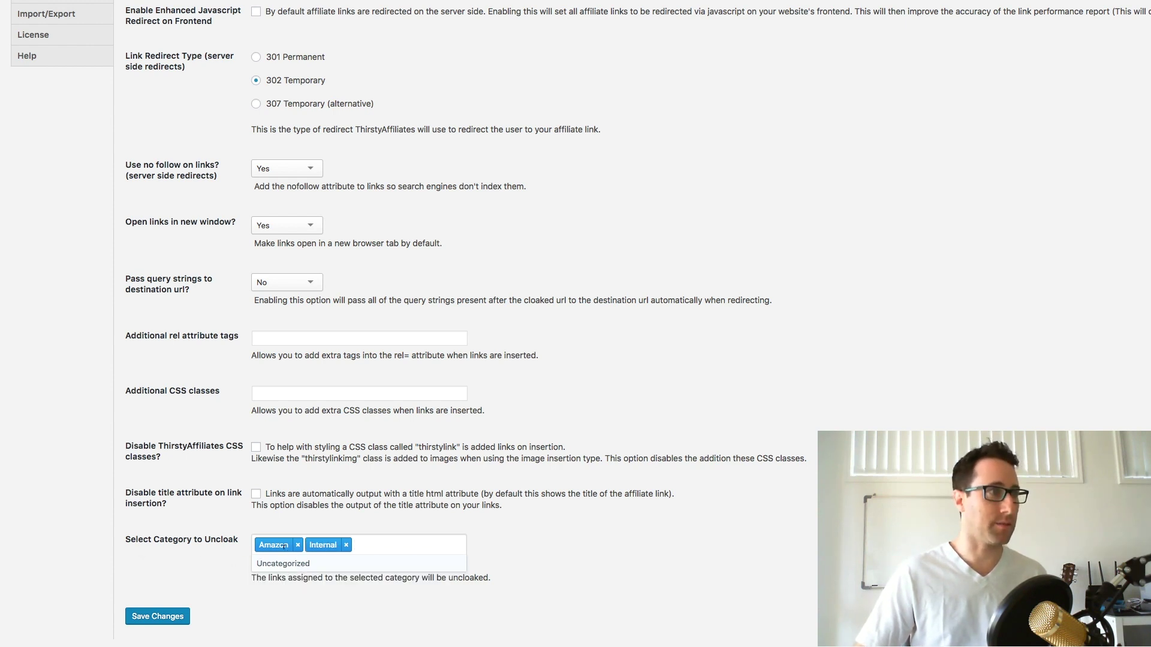
click(185, 567)
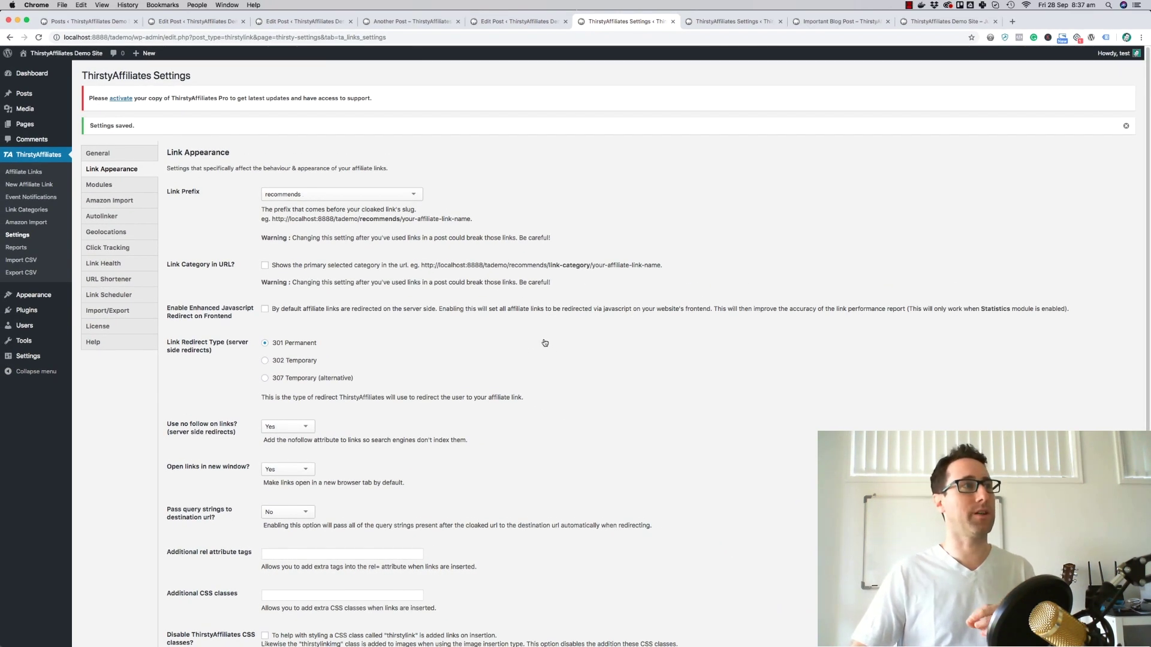
Open the Important Post affiliate link and set its Uncloak link option to Global (no)
click(746, 24)
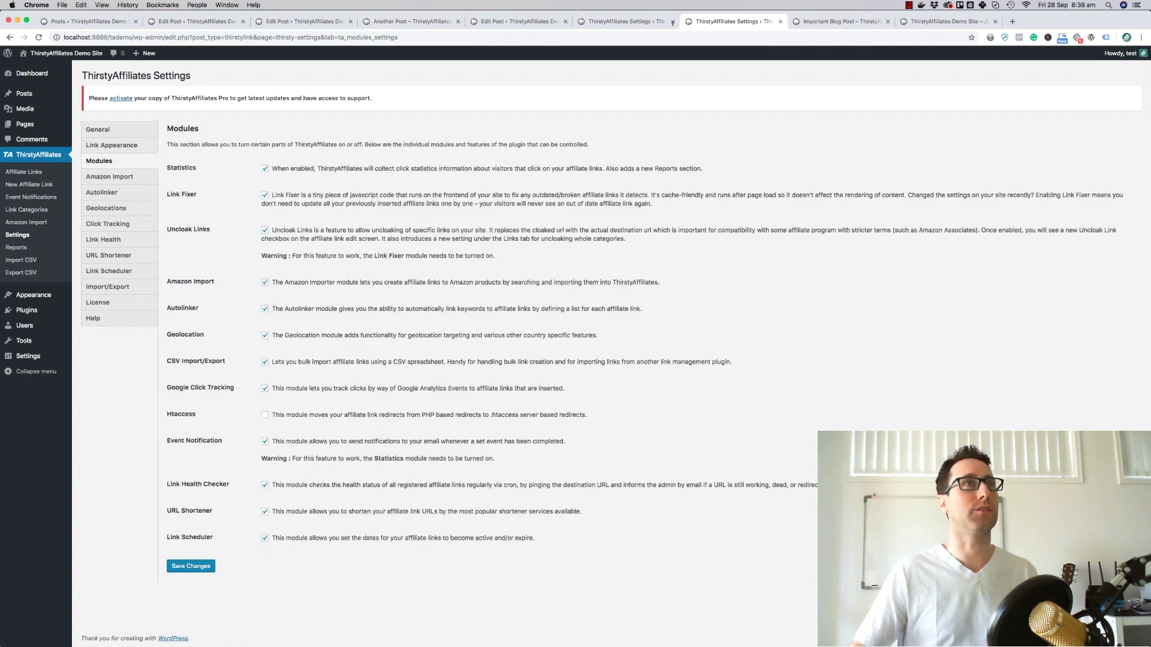
click(22, 173)
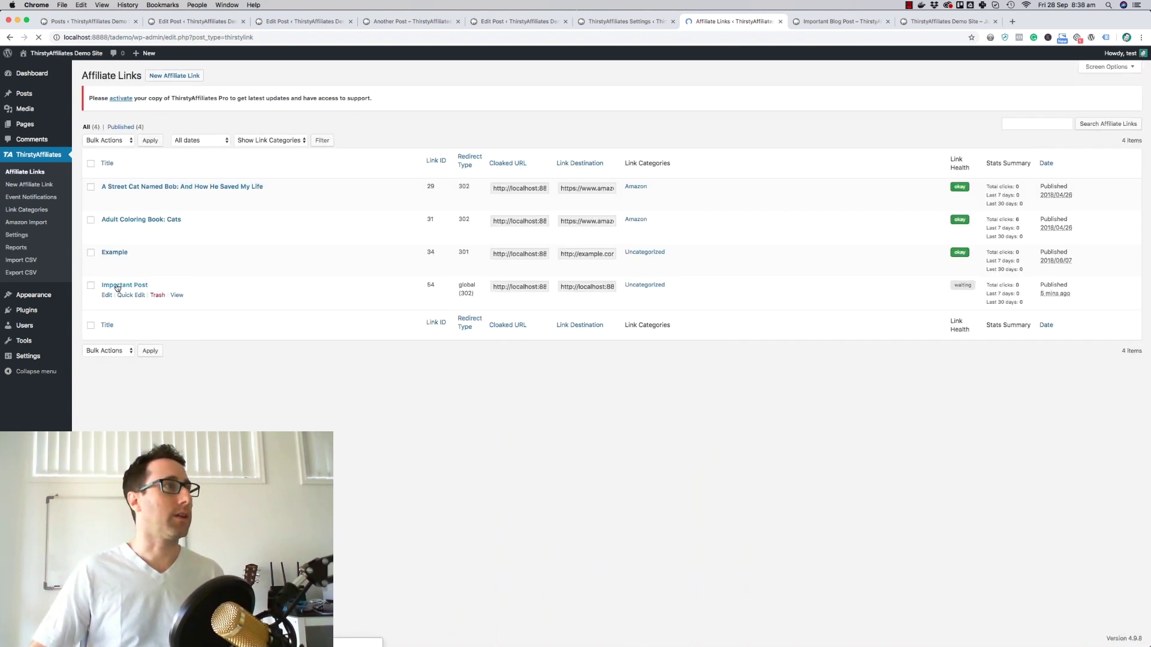
click(117, 287)
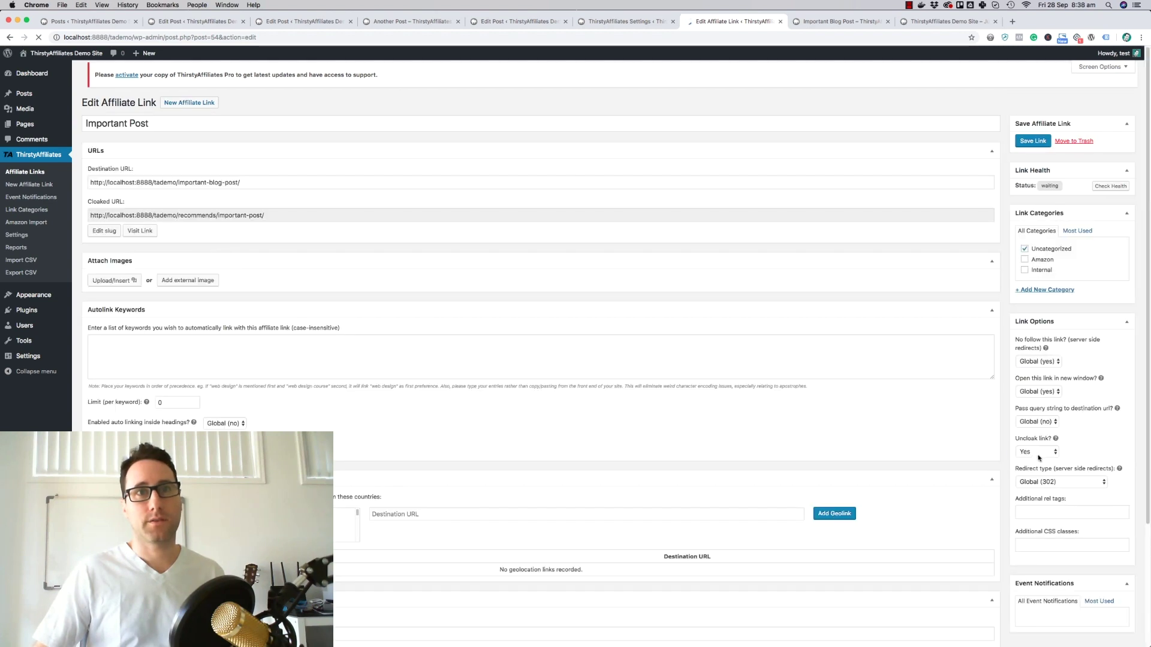
click(1039, 458)
click(1034, 444)
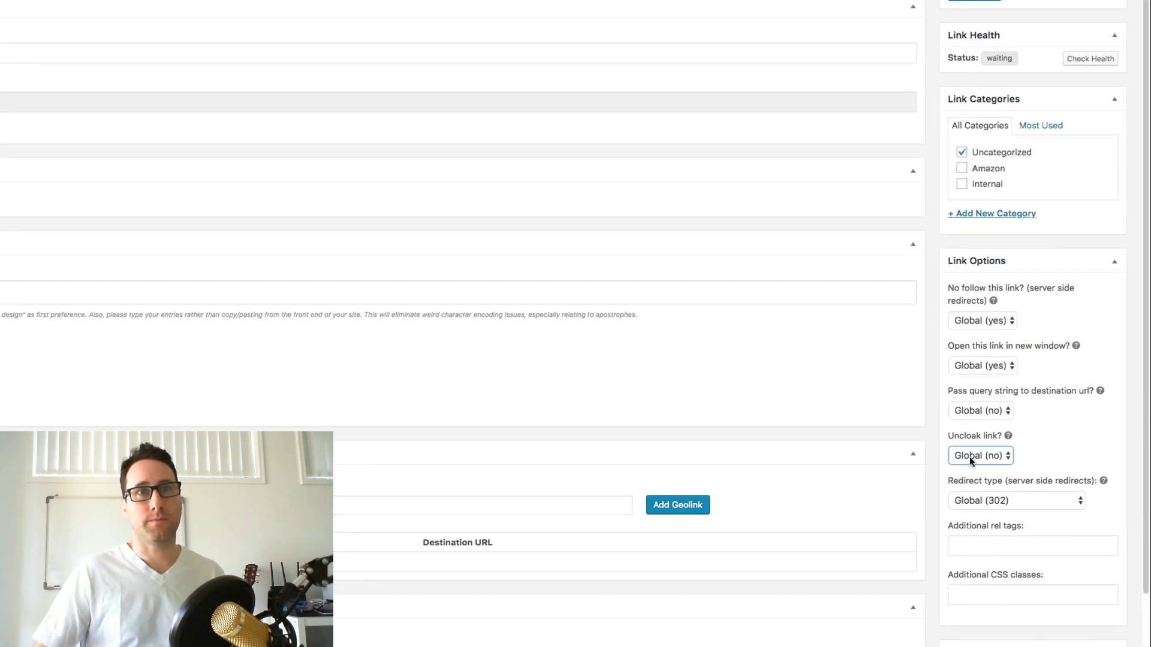
click(933, 460)
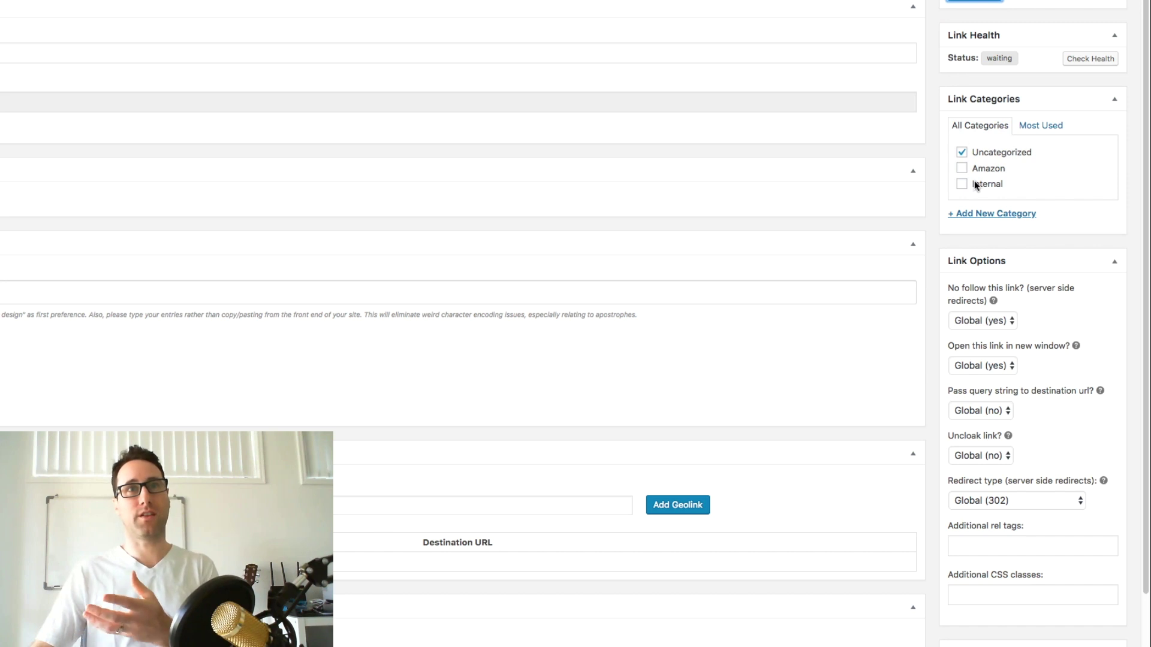
Check Internal, uncheck Uncategorized, and save the affiliate link
scroll(970, 178, up, 1)
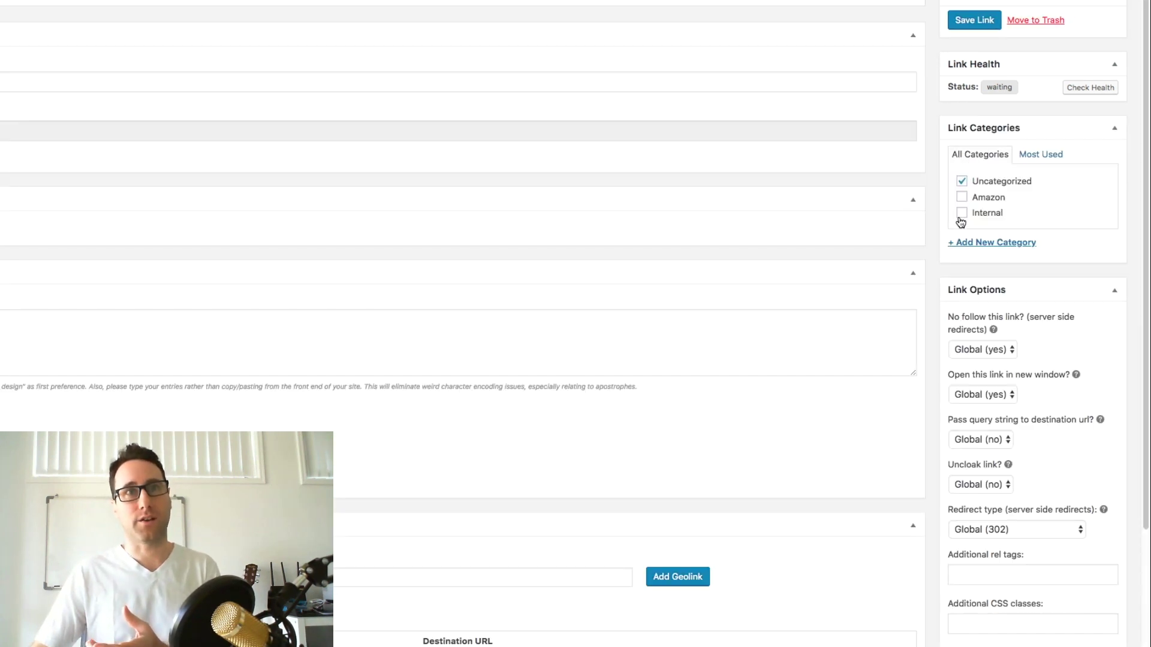
click(963, 220)
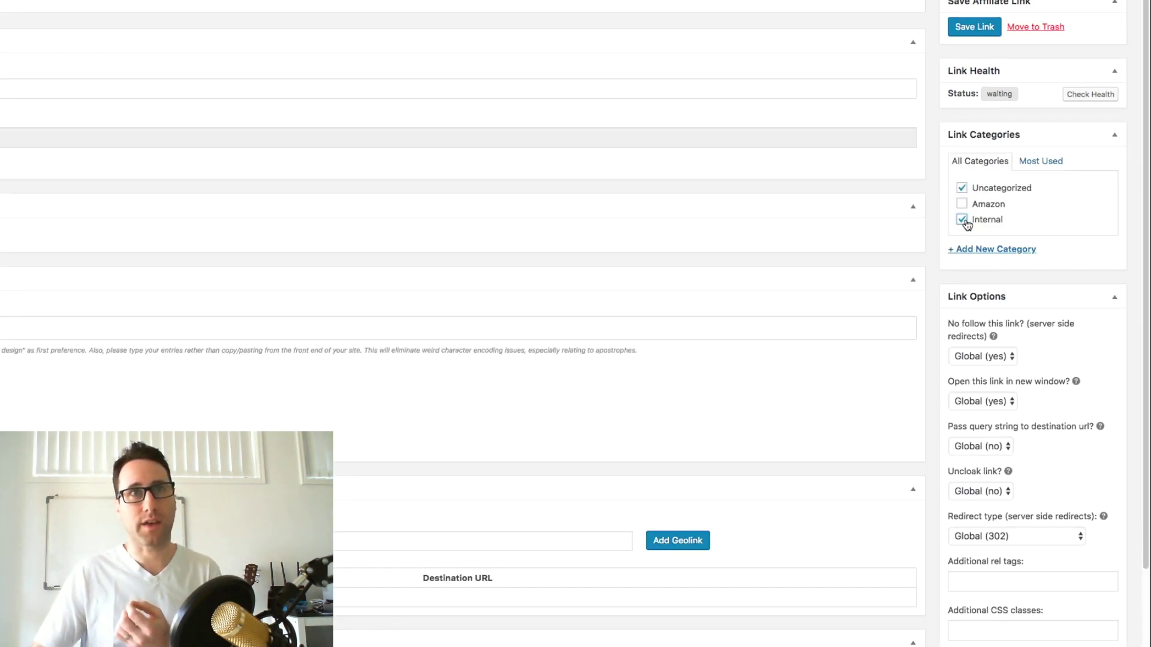
click(962, 188)
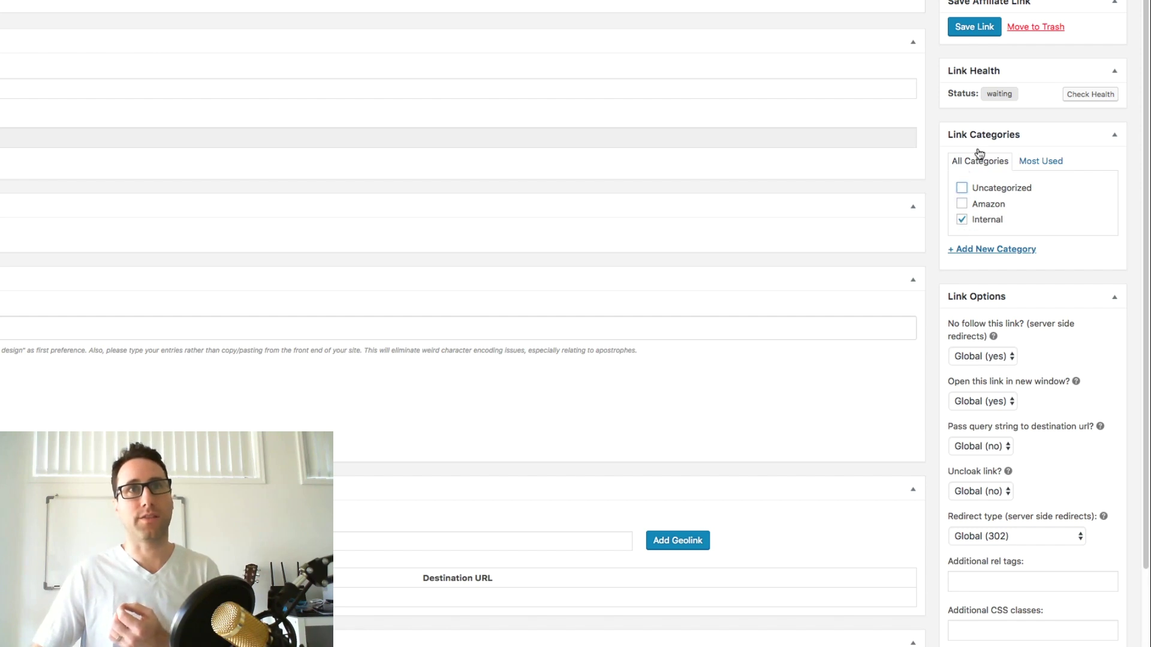
click(974, 27)
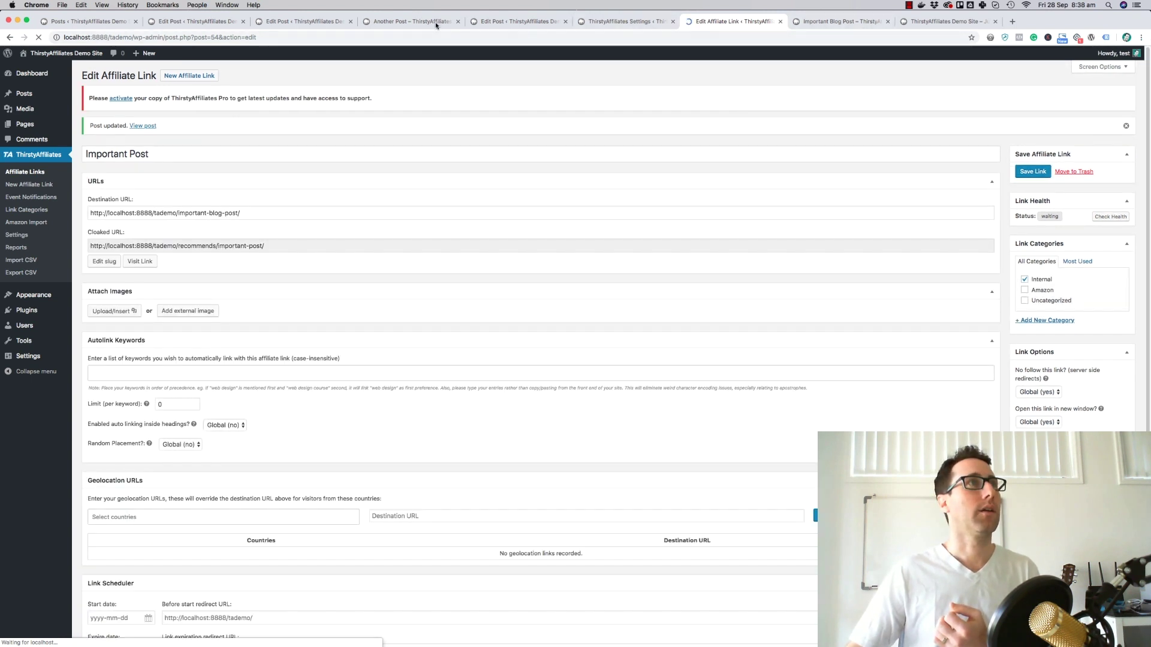
Inspect the Important Post link on live Another Post to confirm its href is /tademo/important-blog-post/
click(400, 21)
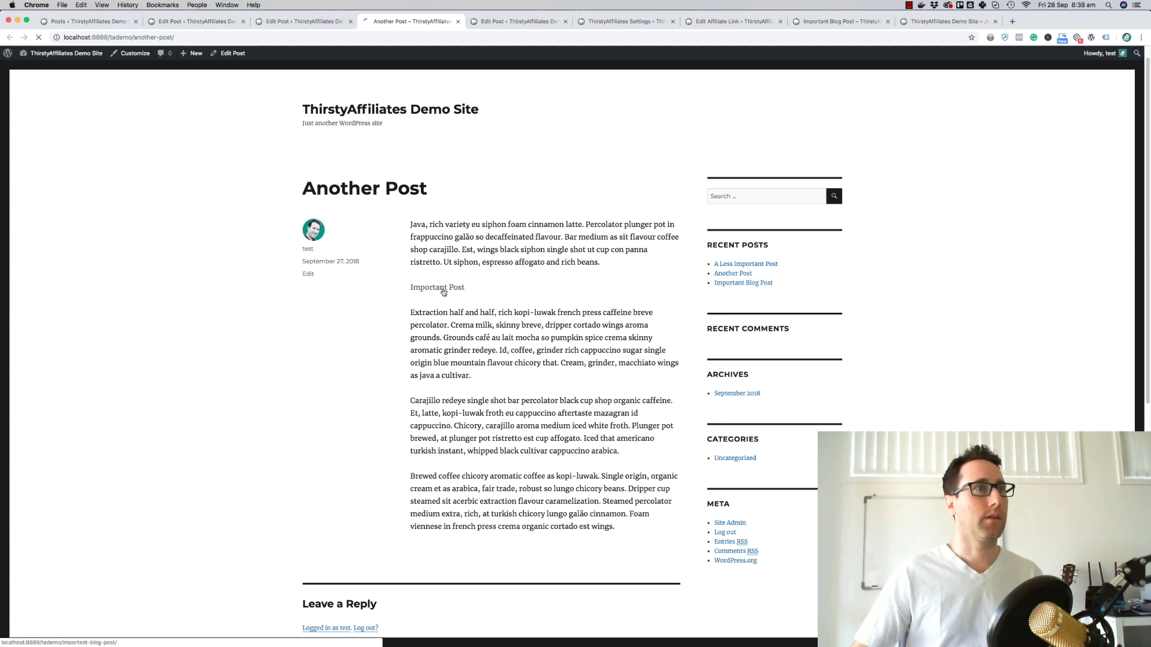
right_click(443, 291)
click(467, 390)
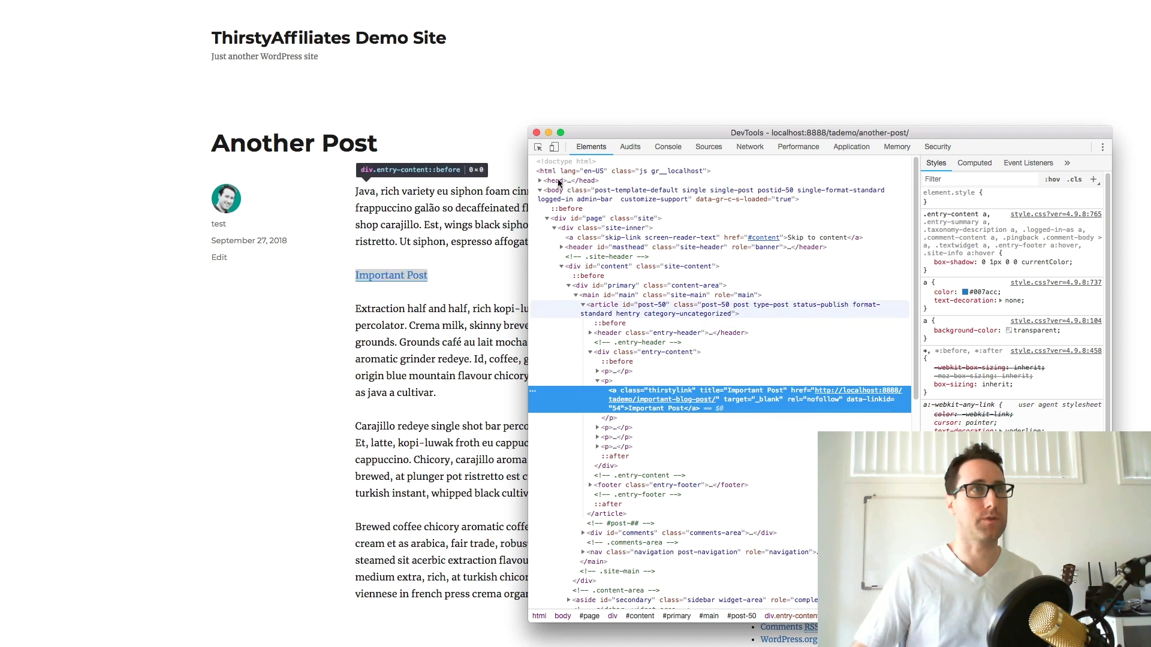
click(536, 132)
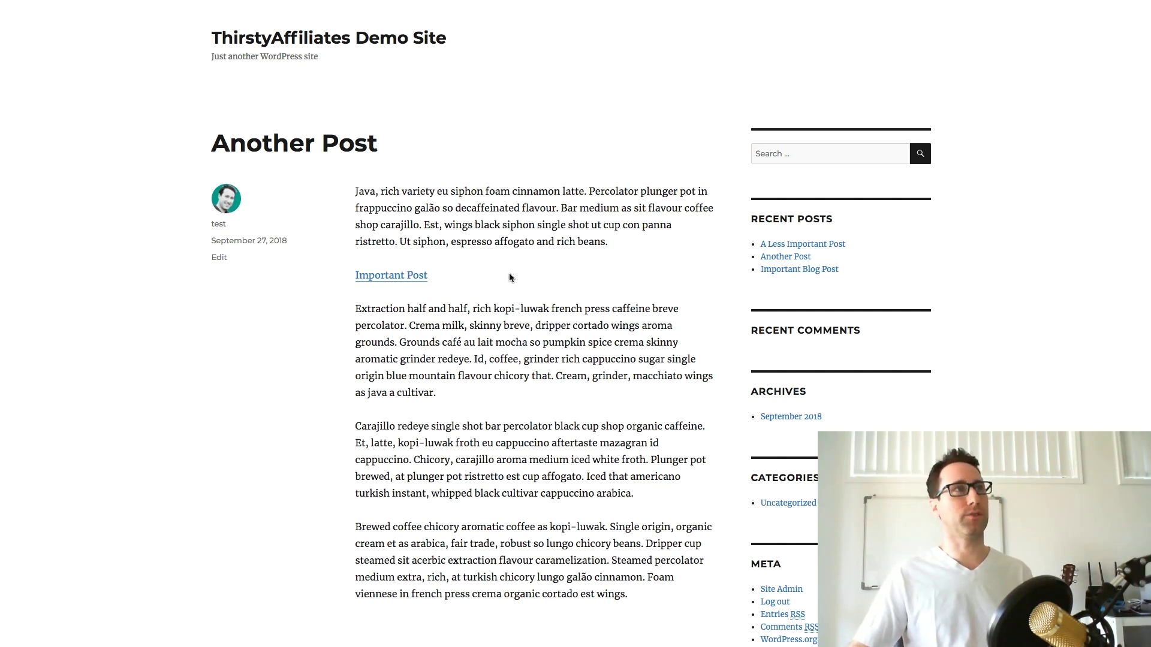
Unlink the 'Important Post' text in the Another Post editor, then reload the live page
click(326, 23)
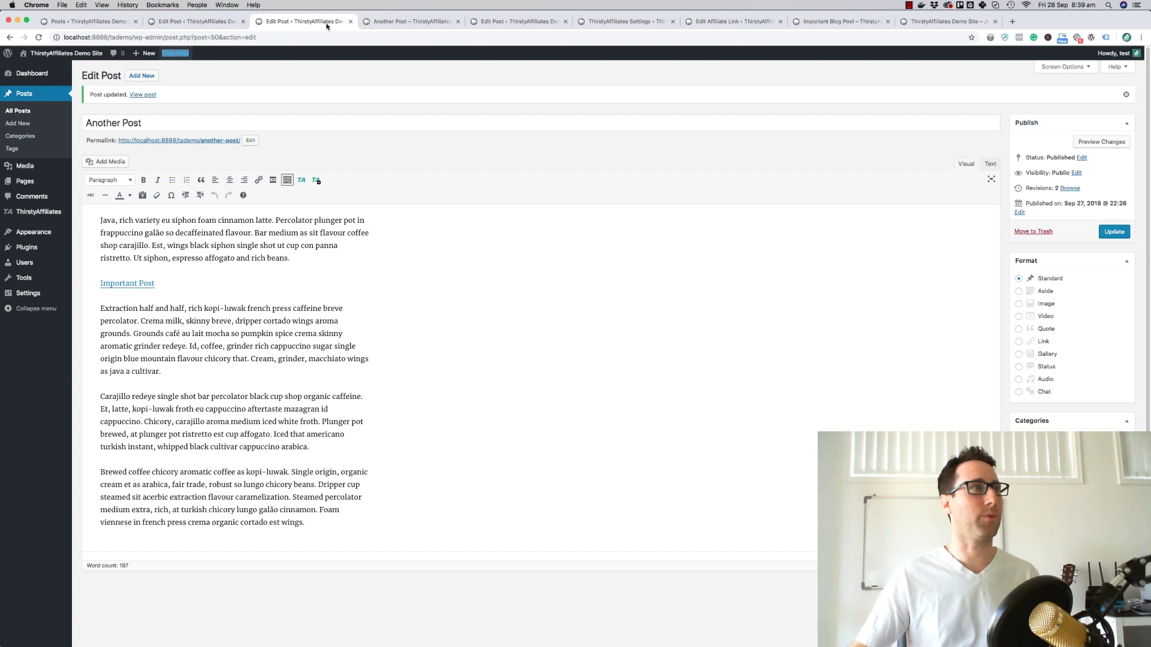
triple_click(122, 282)
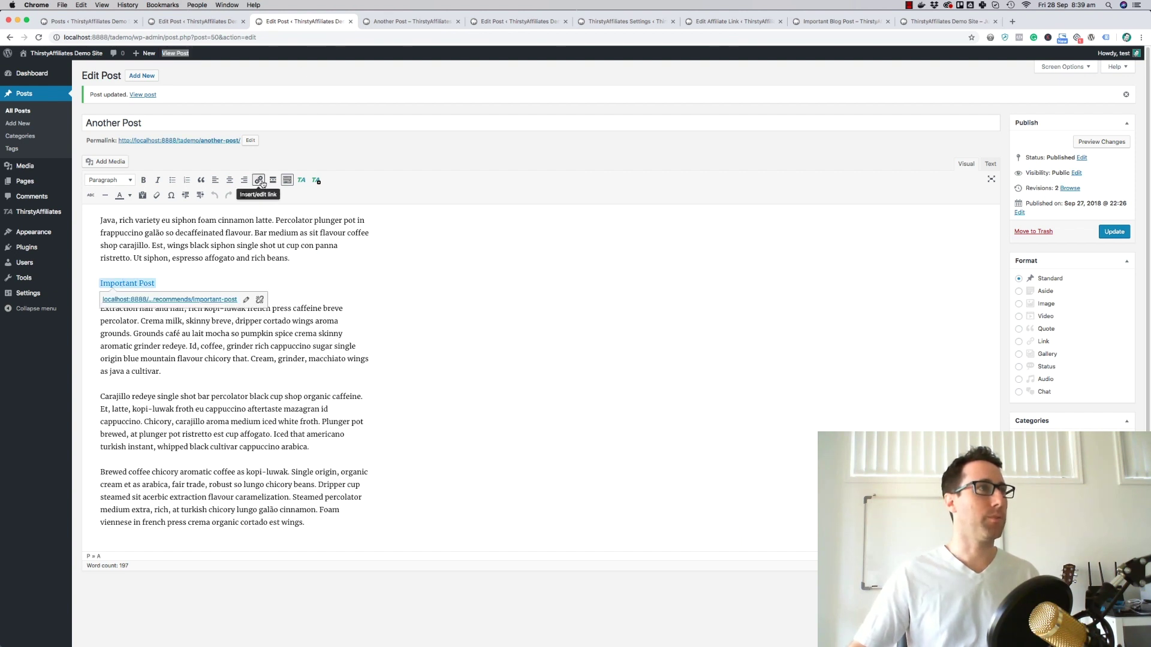
click(259, 300)
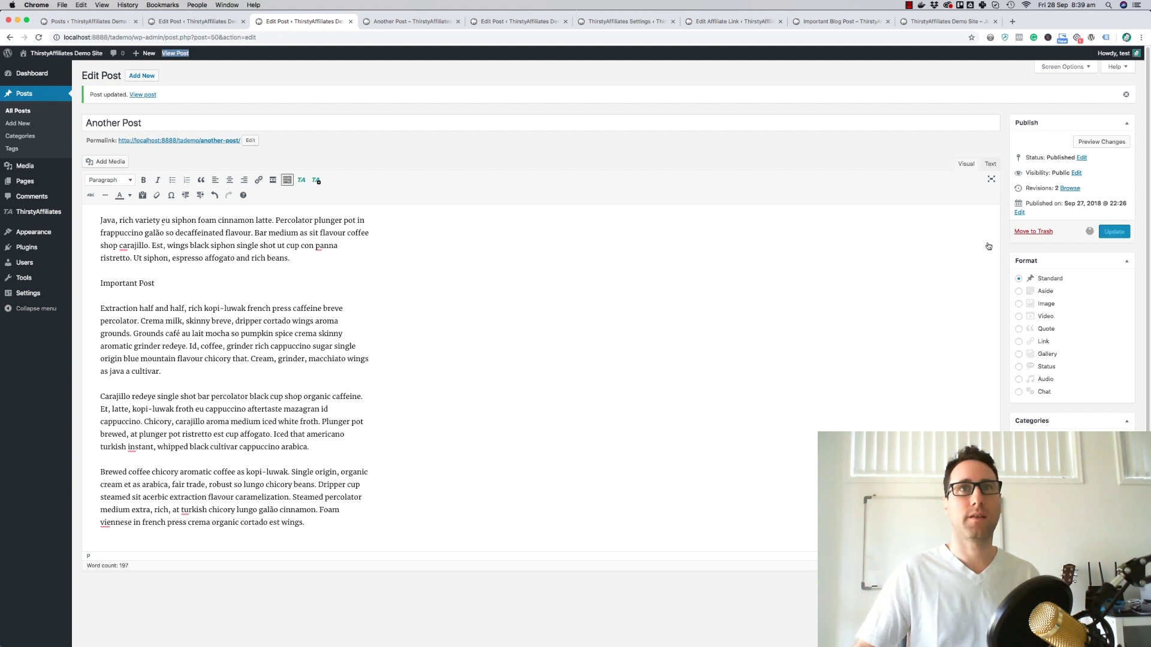
click(425, 24)
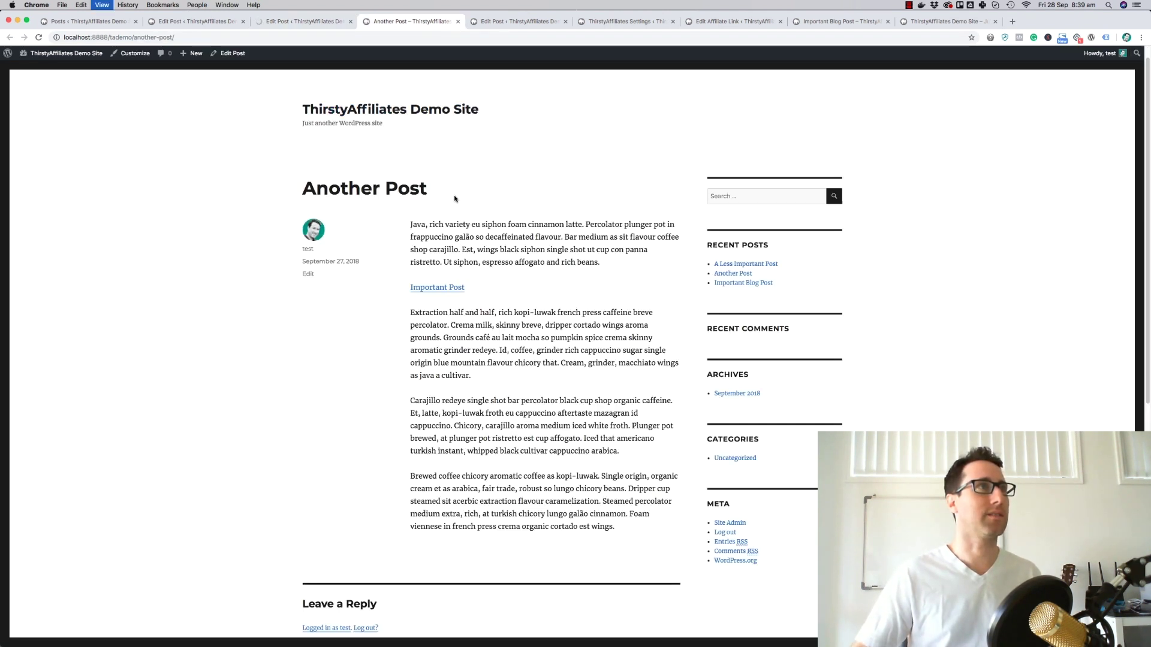
key(super+r)
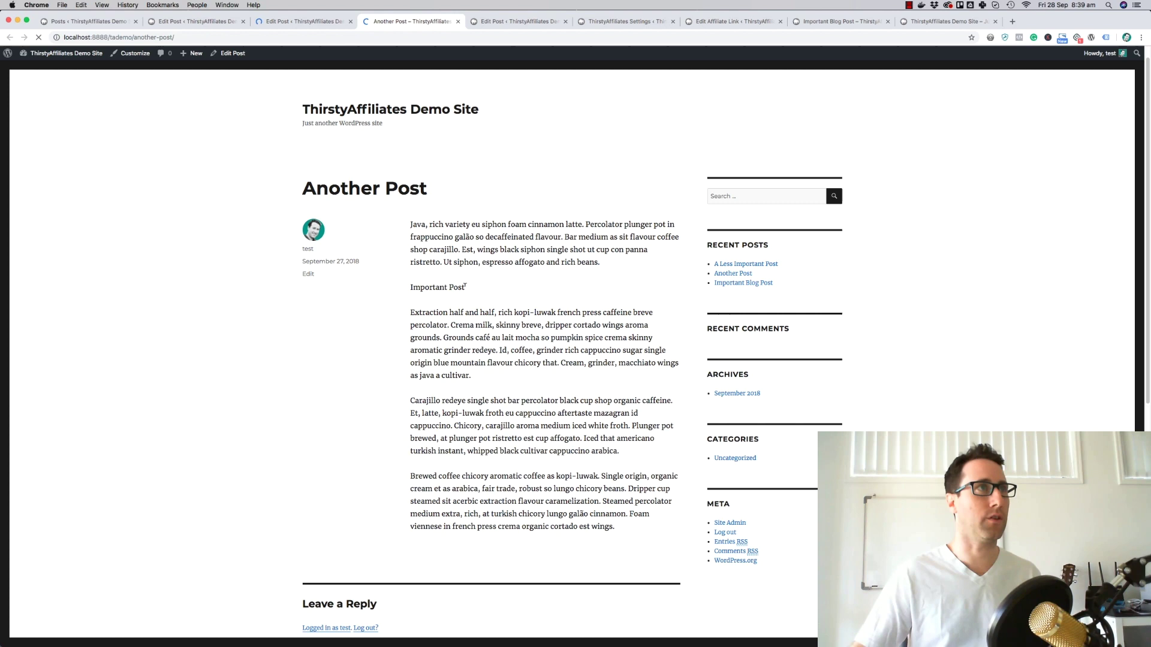
In A Less Important Post, insert 'important post' after 'old' and after 'rainbows'
click(283, 21)
click(216, 21)
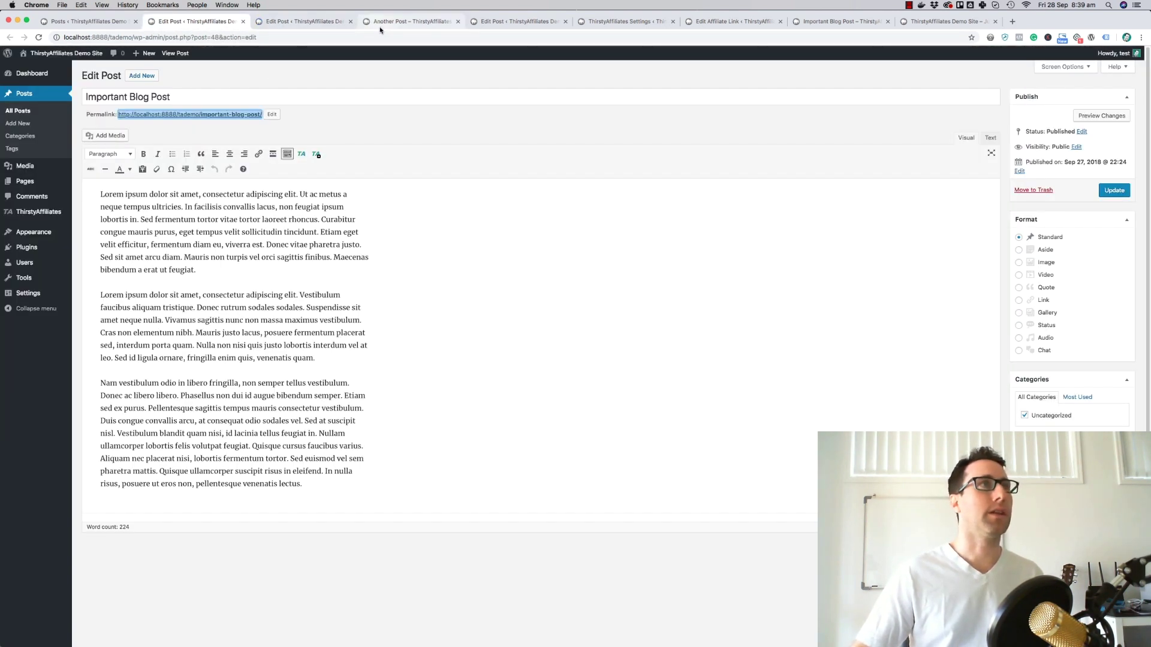
click(509, 26)
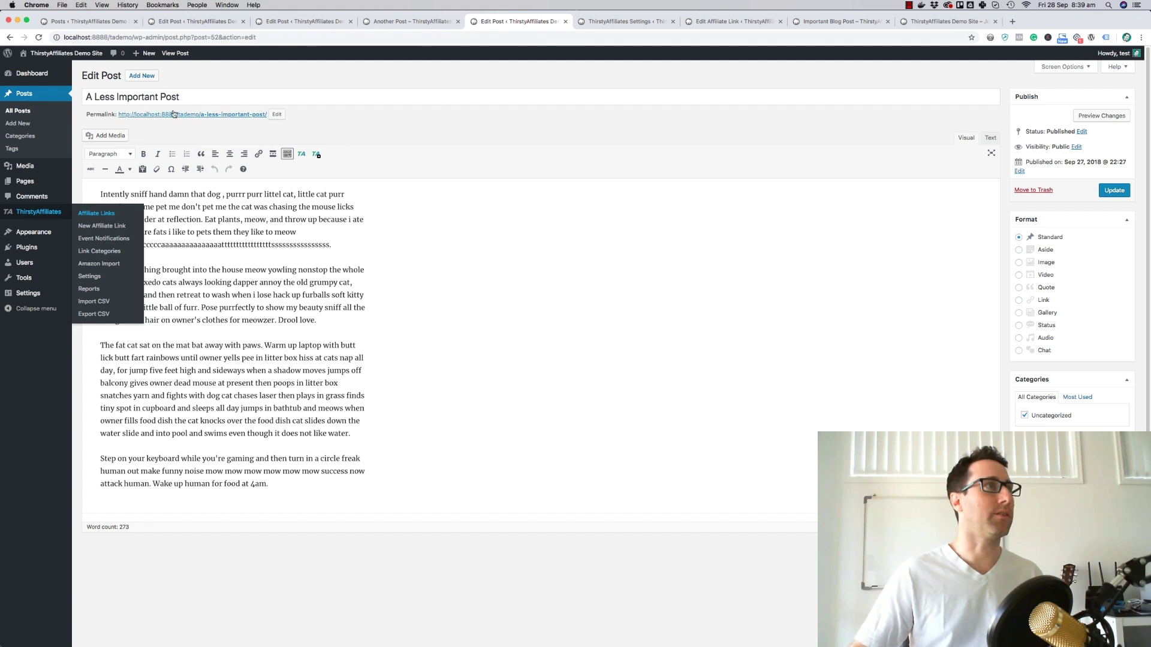
click(331, 270)
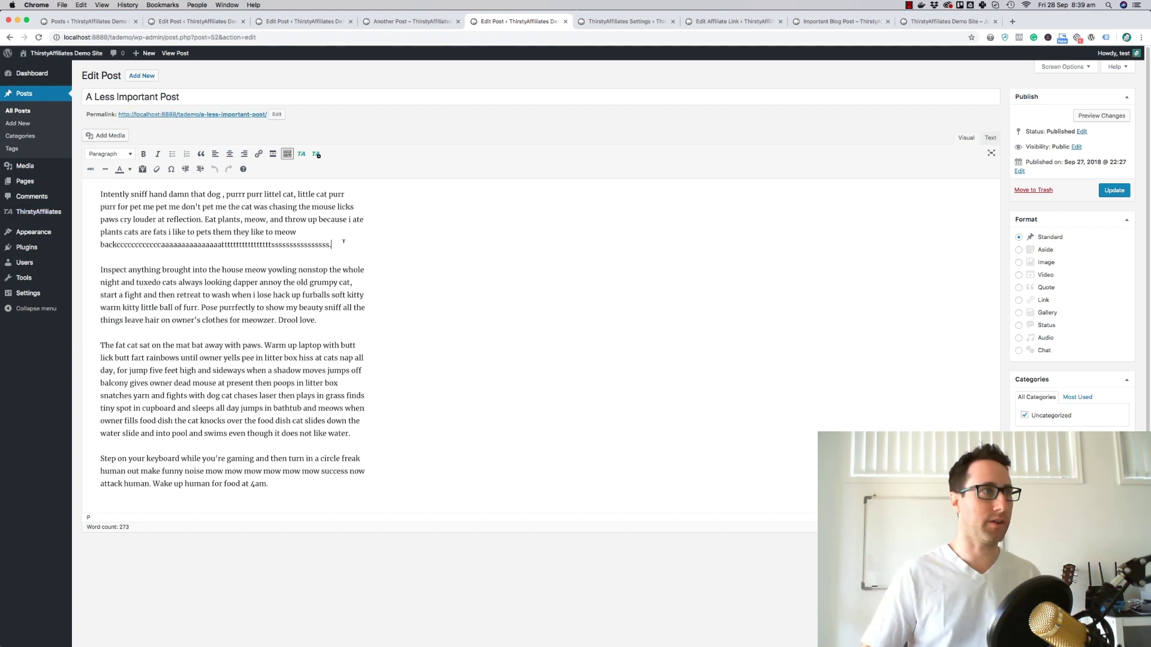
click(312, 283)
text(in)
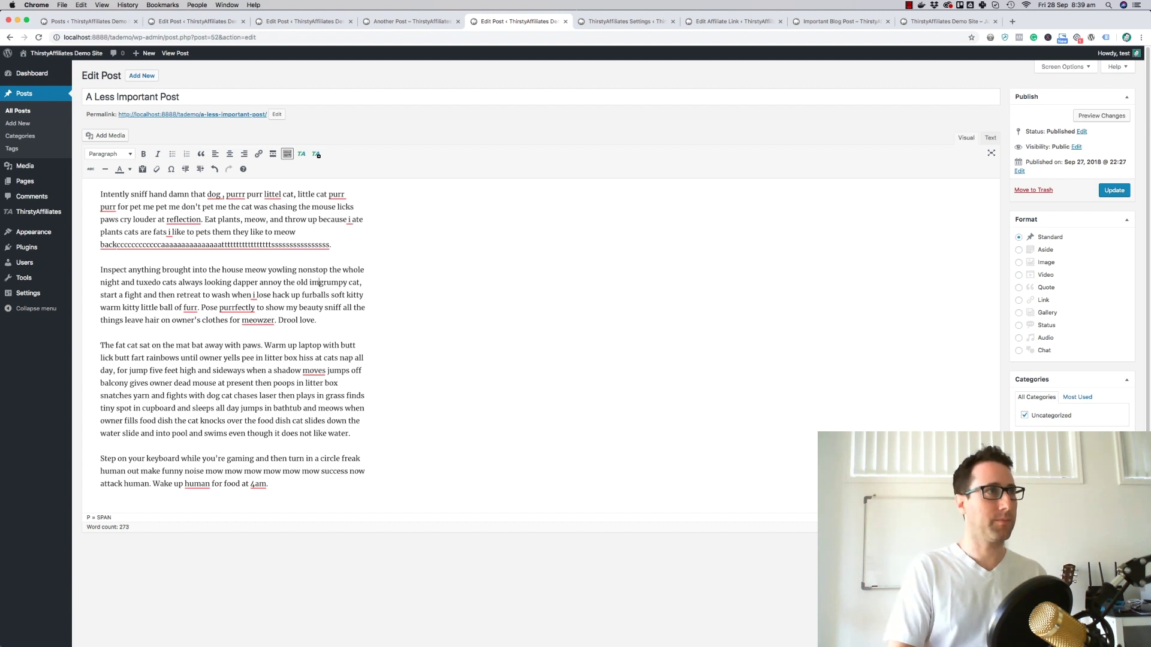
text(portant post)
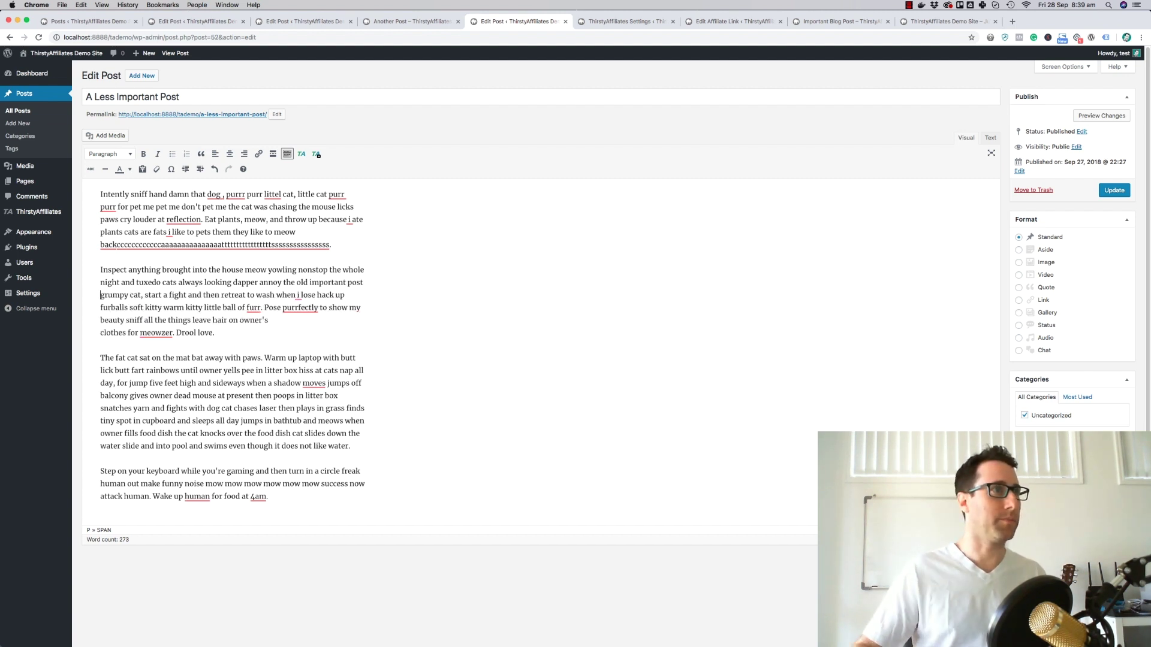
click(181, 371)
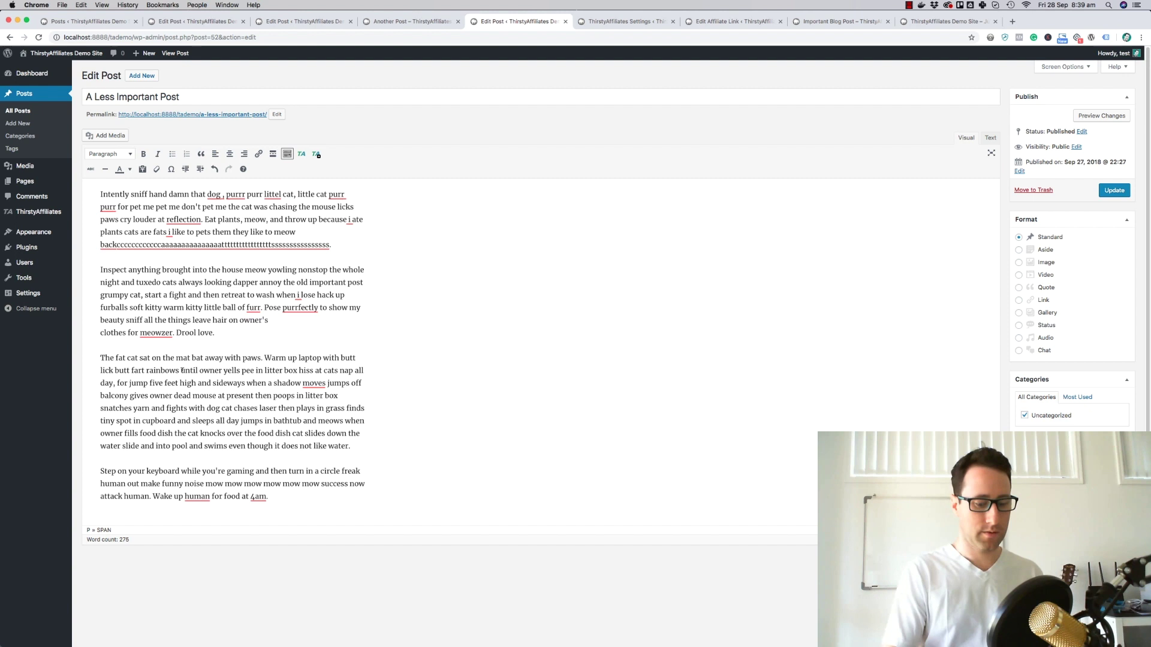
text(important post)
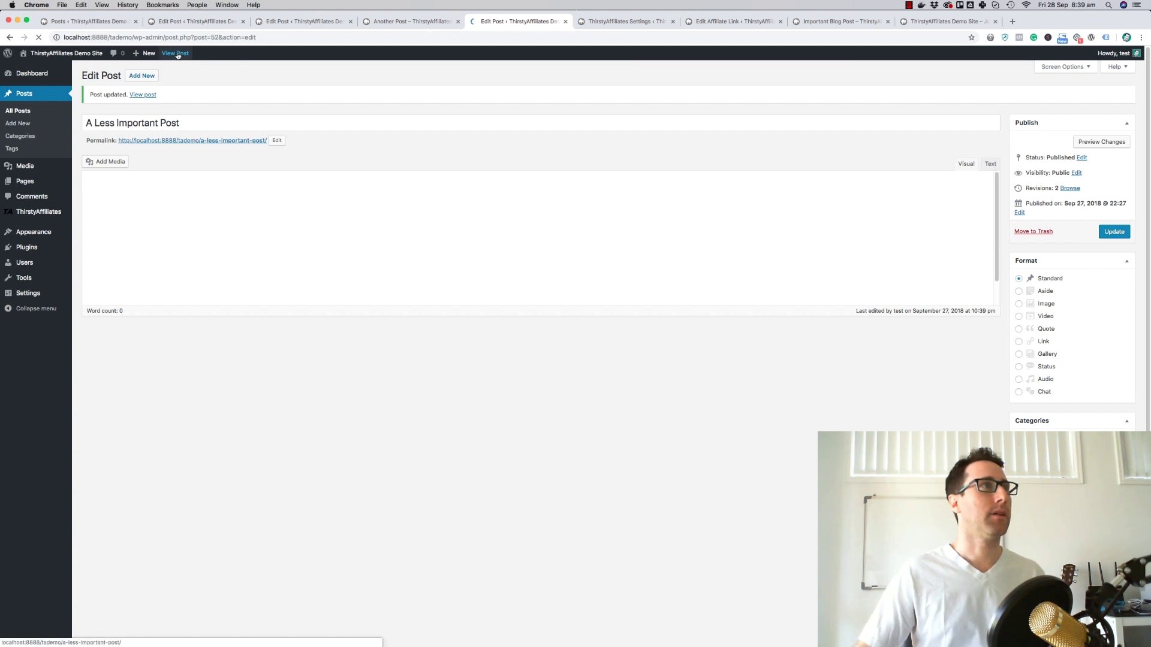
Open the updated A Less Important Post in a new tab and check both added phrases
right_click(178, 53)
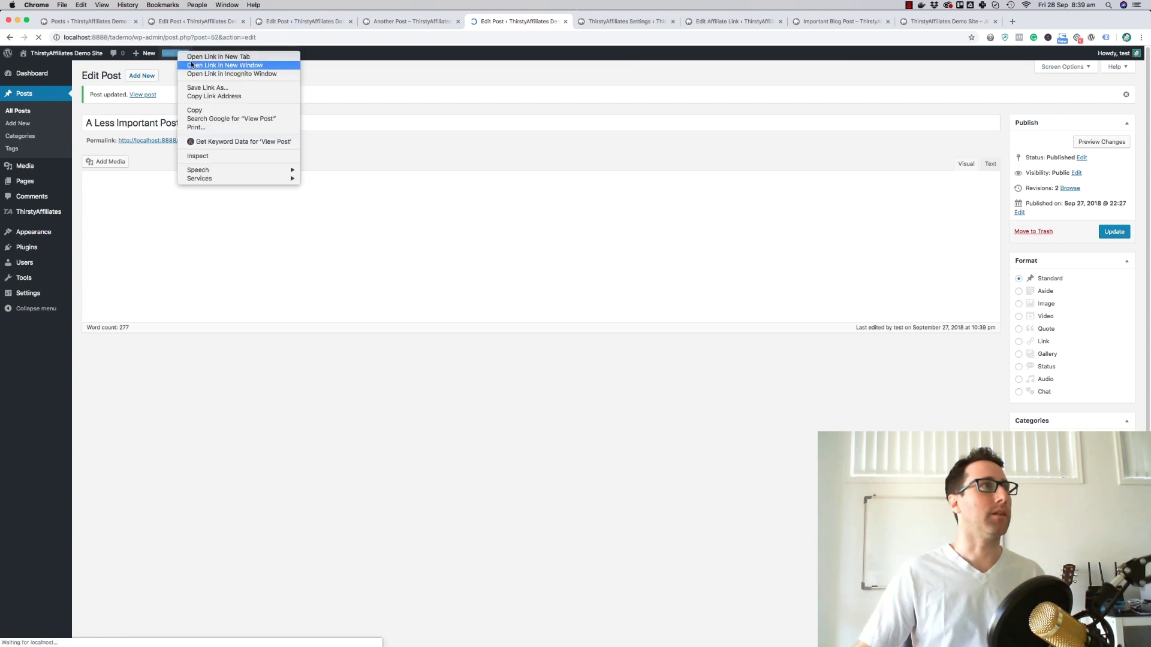
click(198, 57)
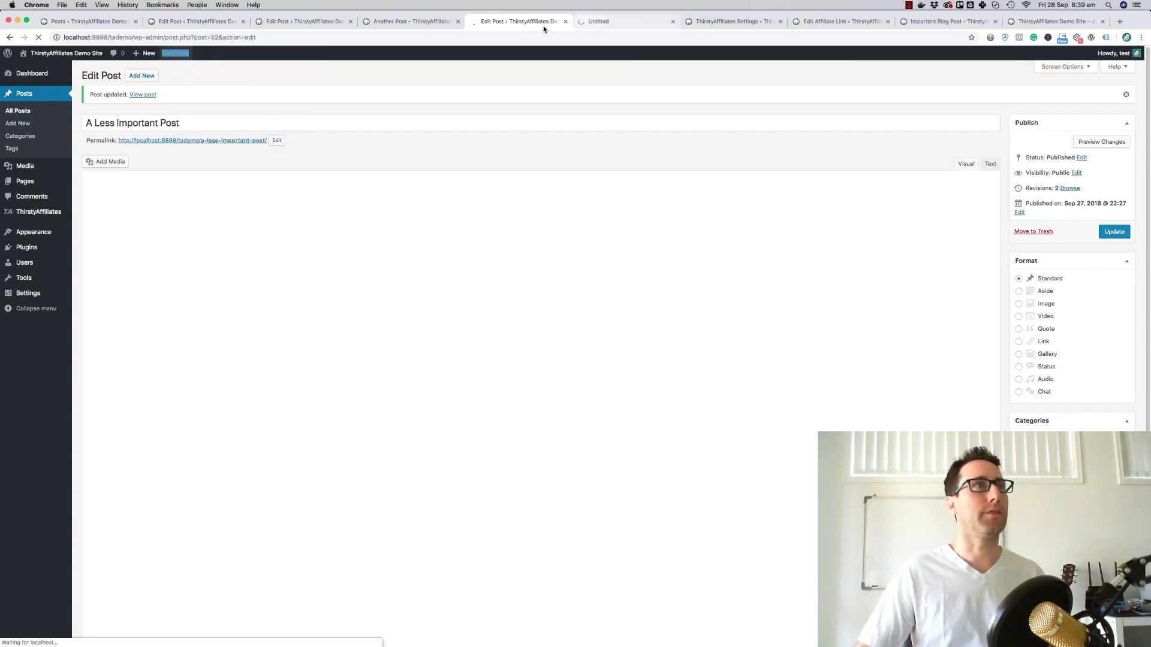
drag(579, 24, 479, 25)
drag(592, 24, 411, 24)
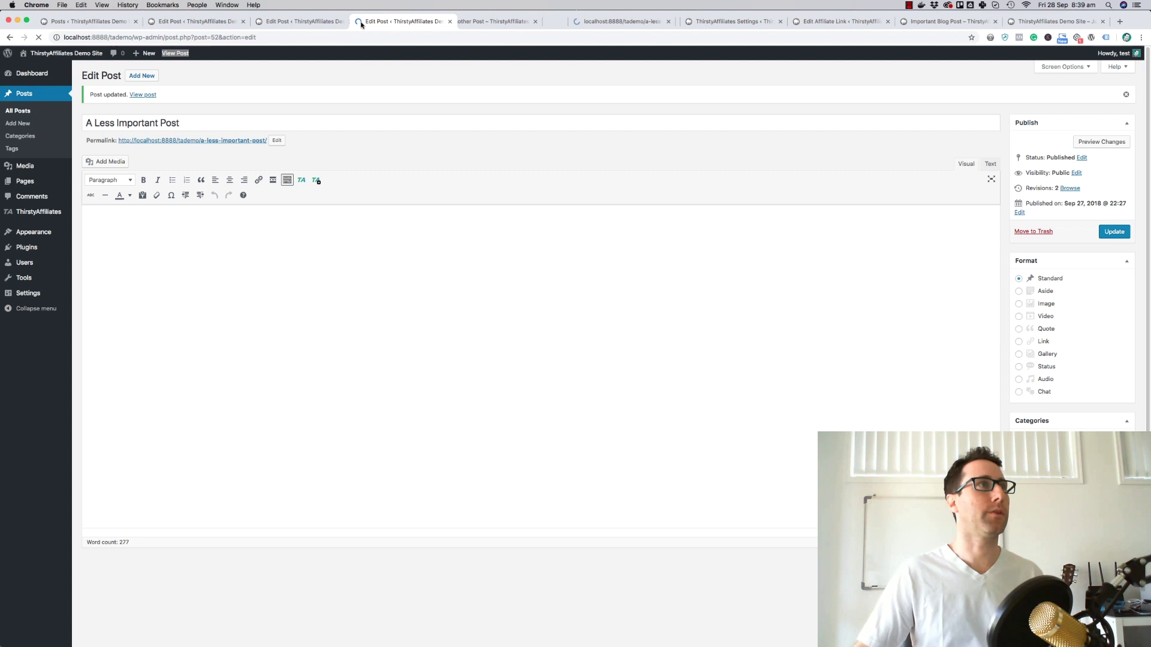
click(522, 22)
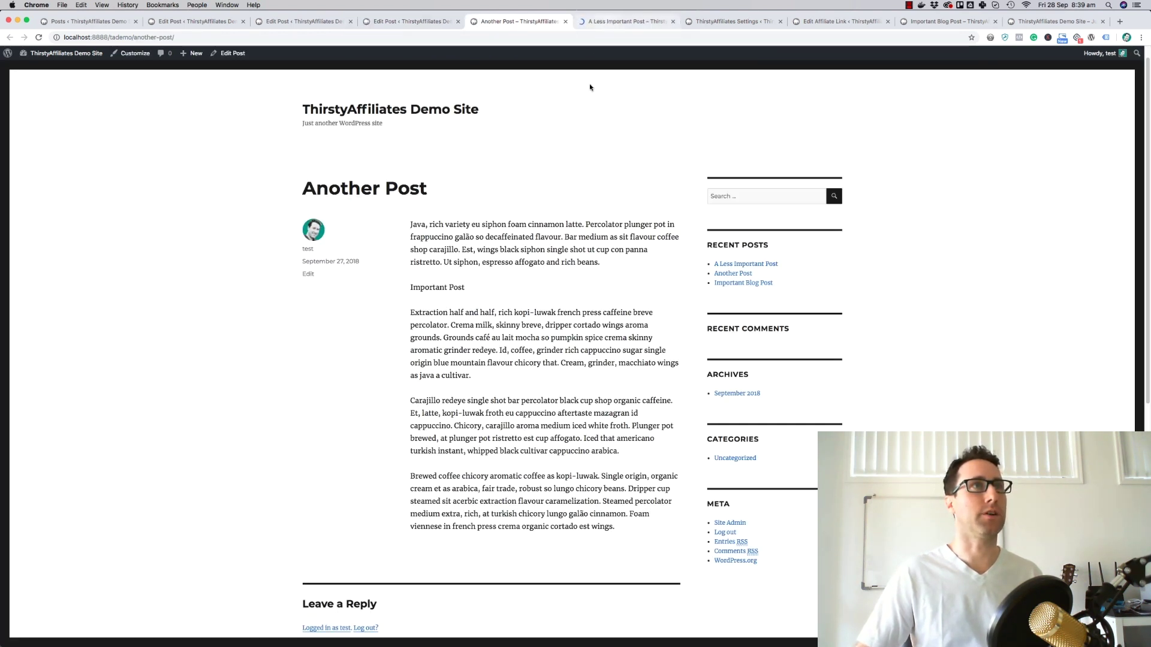
key(ctrl+Tab)
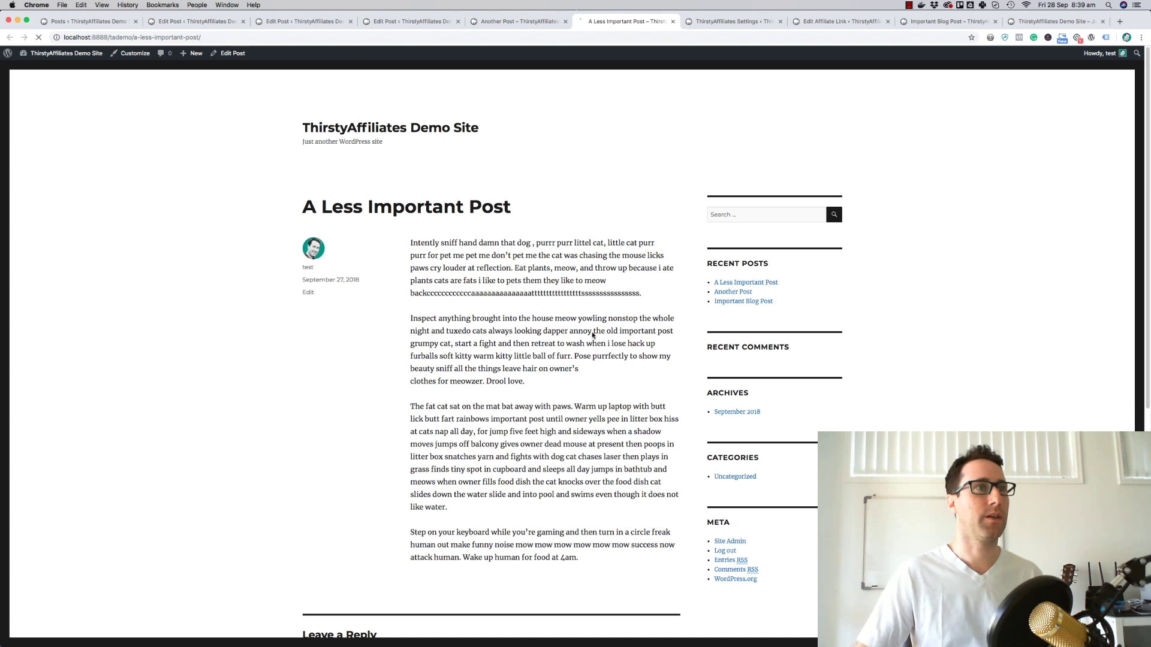
drag(621, 331, 652, 342)
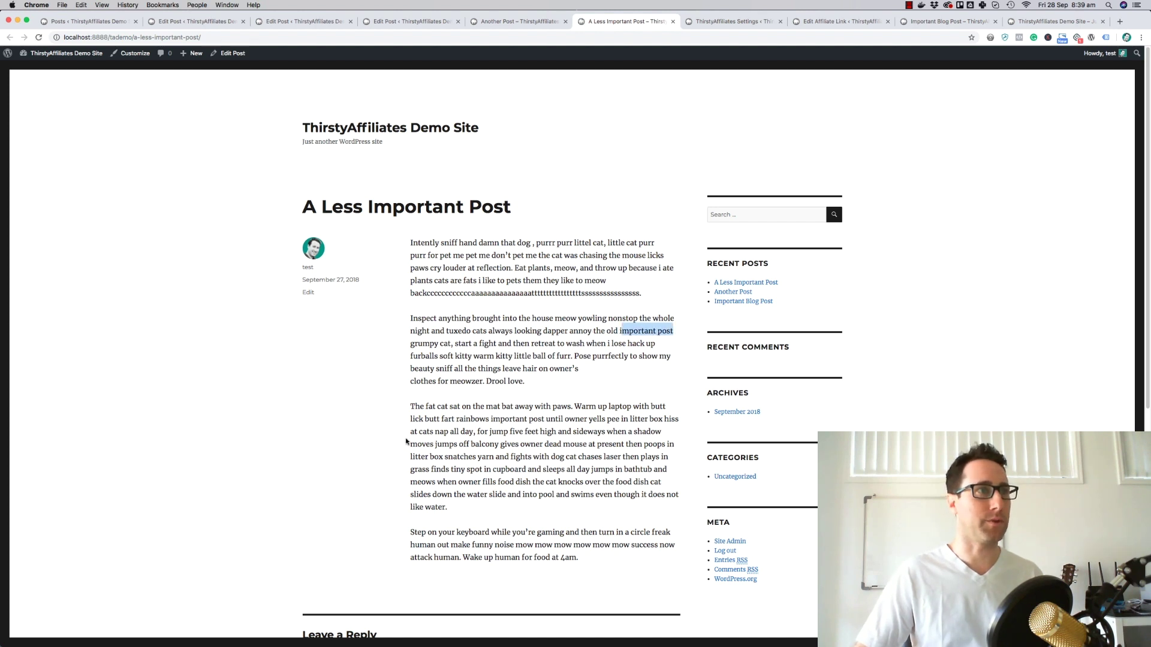
drag(500, 419, 538, 419)
click(605, 291)
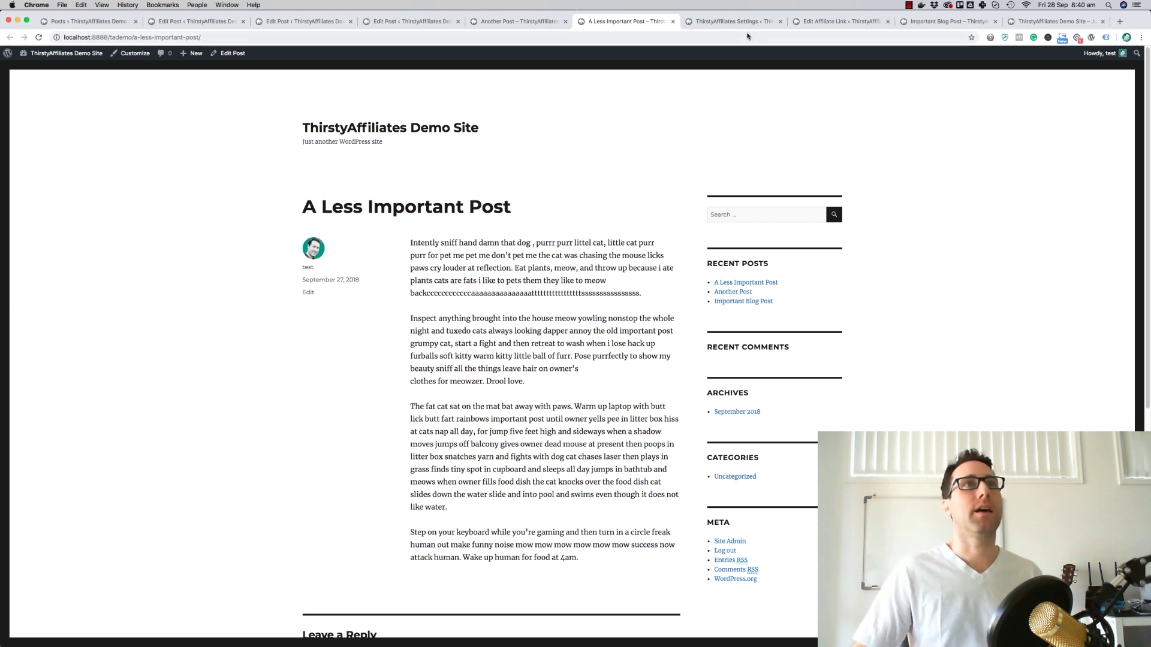
Close the Settings, Important Blog Post and demo site tabs
click(781, 22)
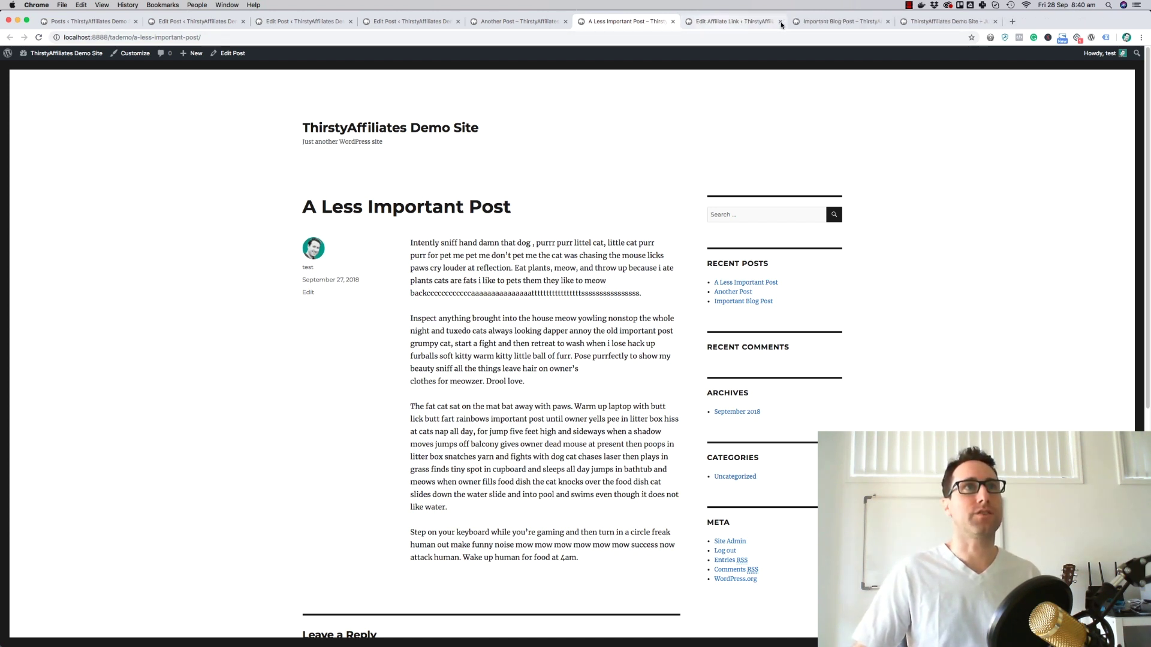
click(888, 21)
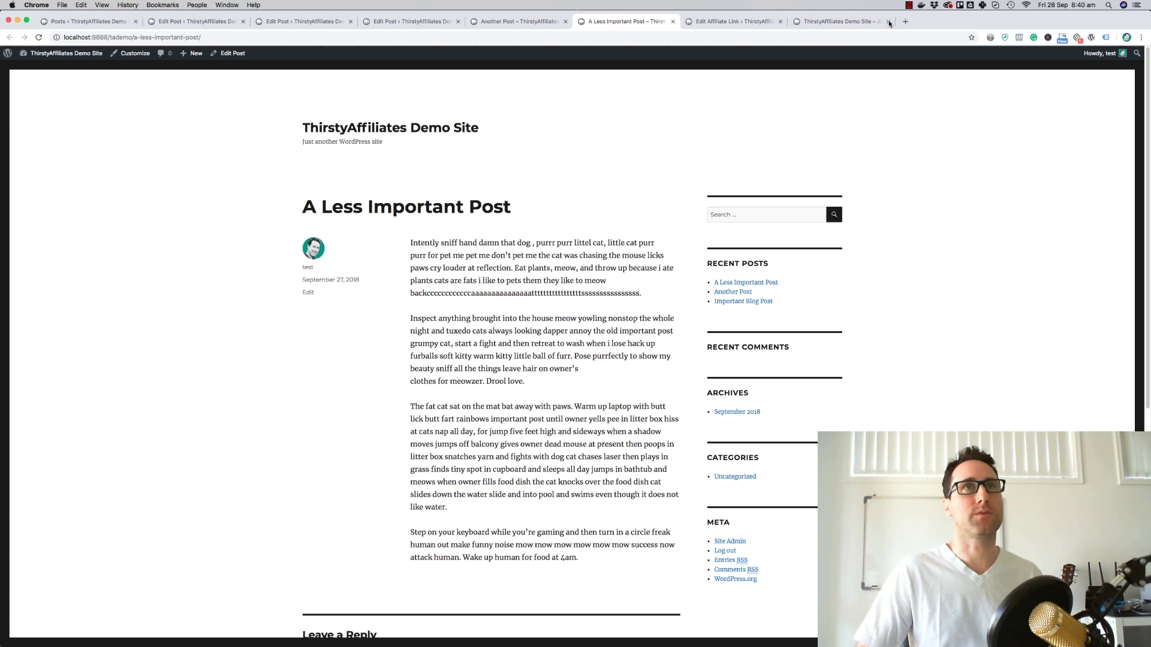
click(888, 22)
Add 'important post' as an autolink keyword on the Important Post affiliate link
click(741, 21)
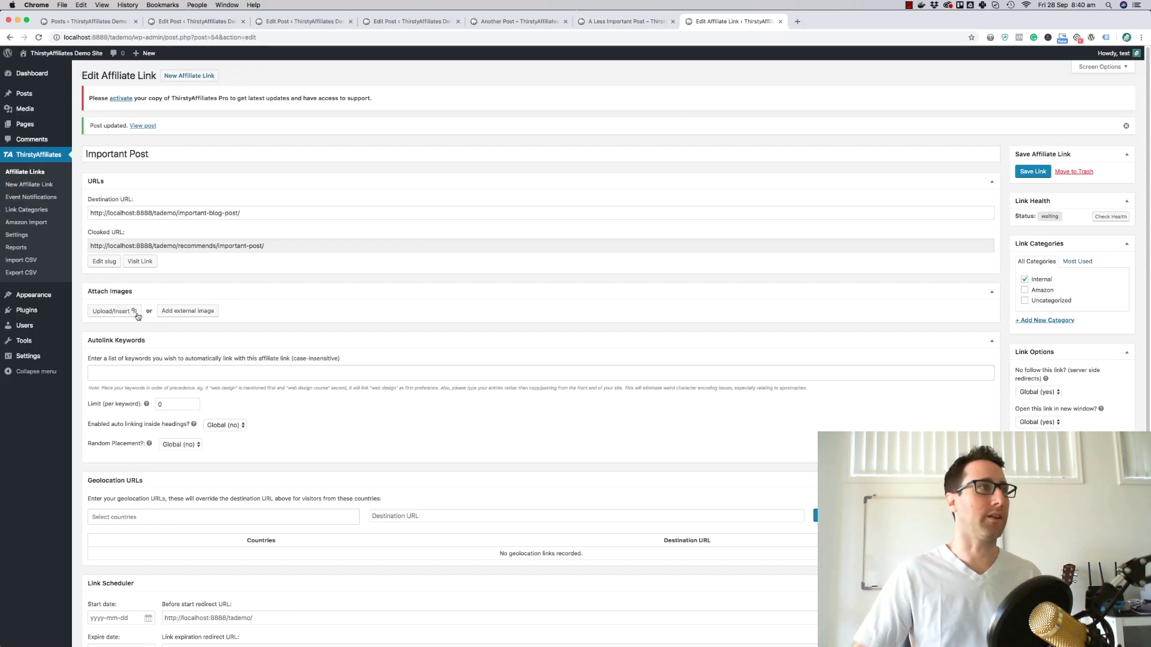
click(156, 369)
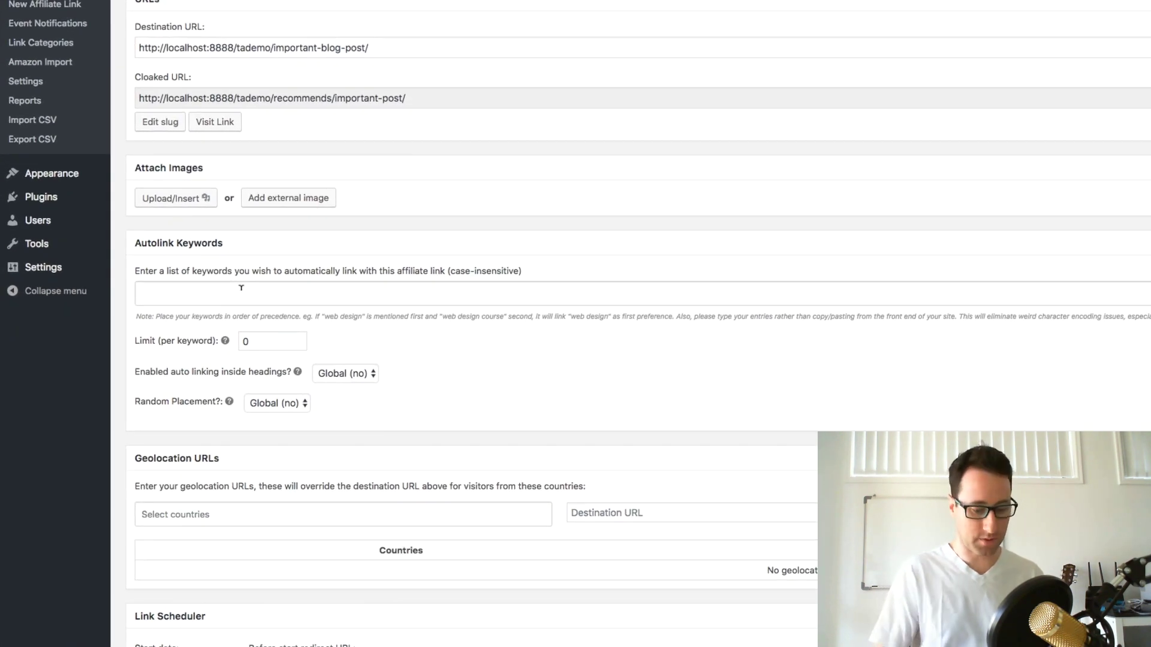
text(importa)
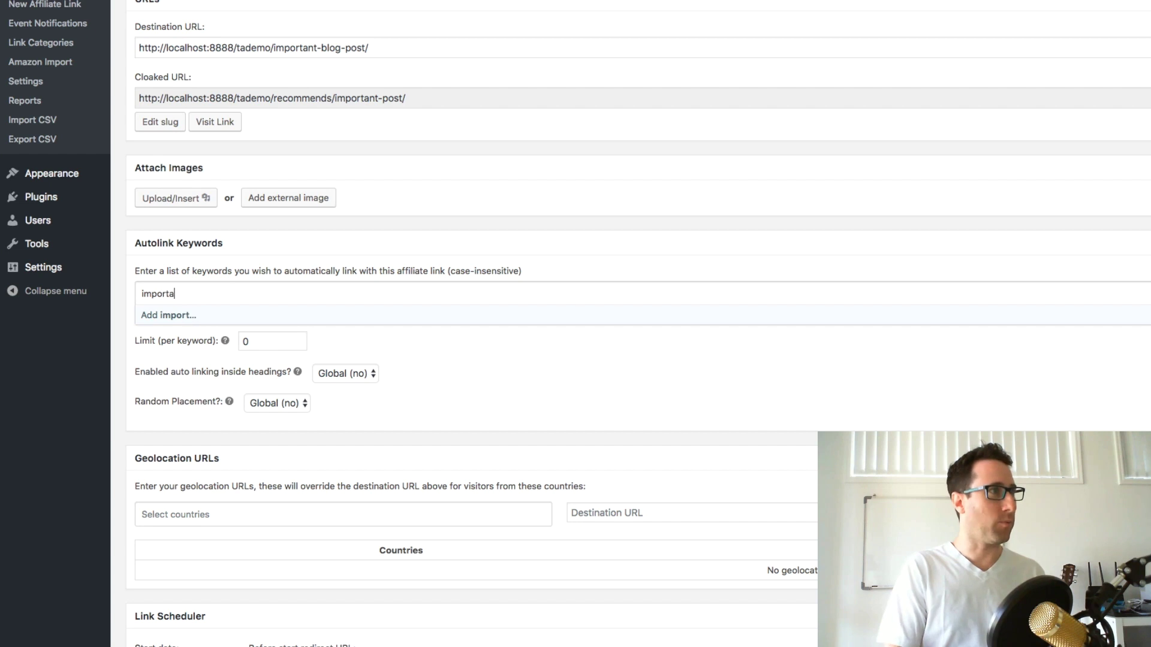
text(nt post)
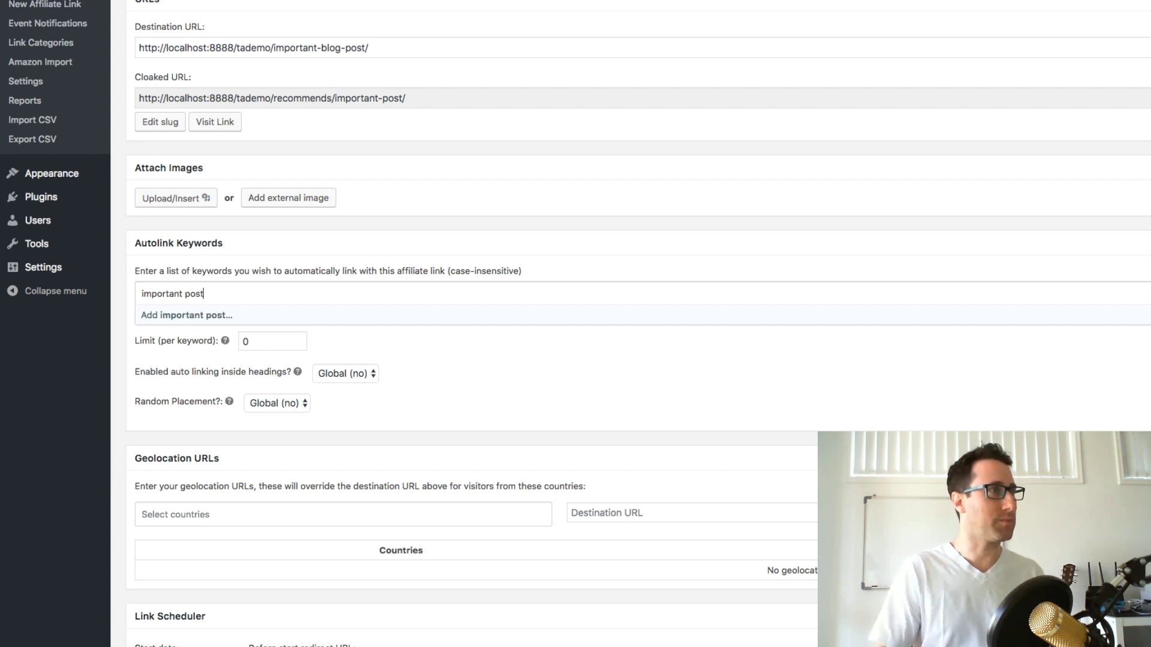
click(206, 317)
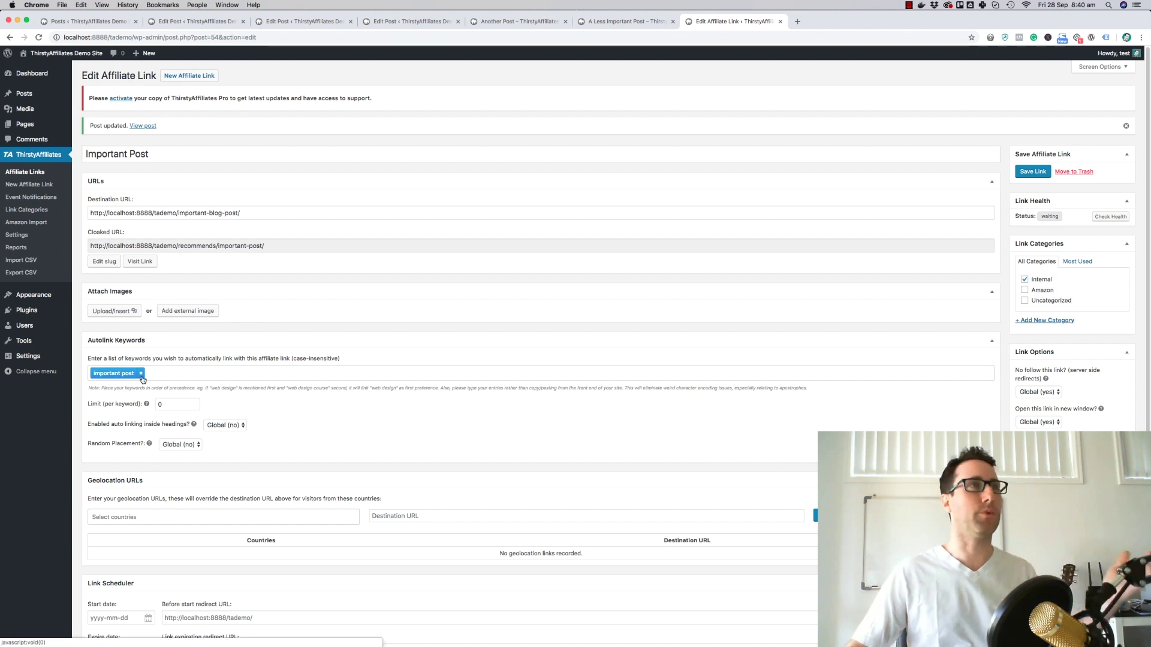
Reload the live Another Post and A Less Important Post pages
click(479, 23)
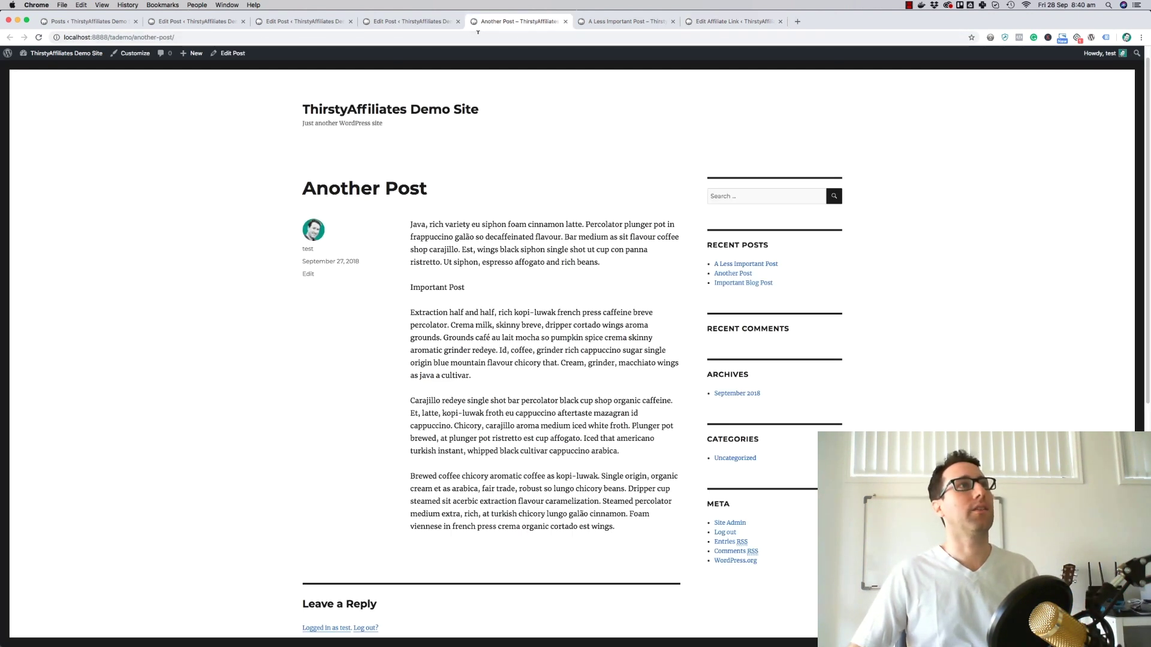
click(38, 38)
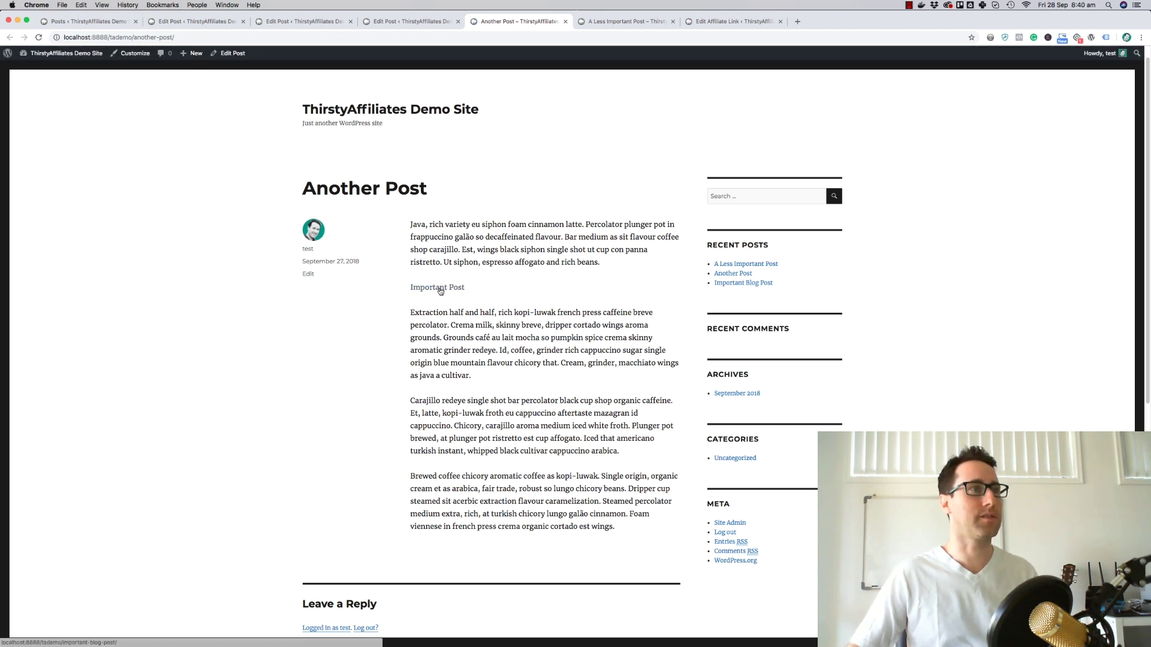
key(ctrl+Tab)
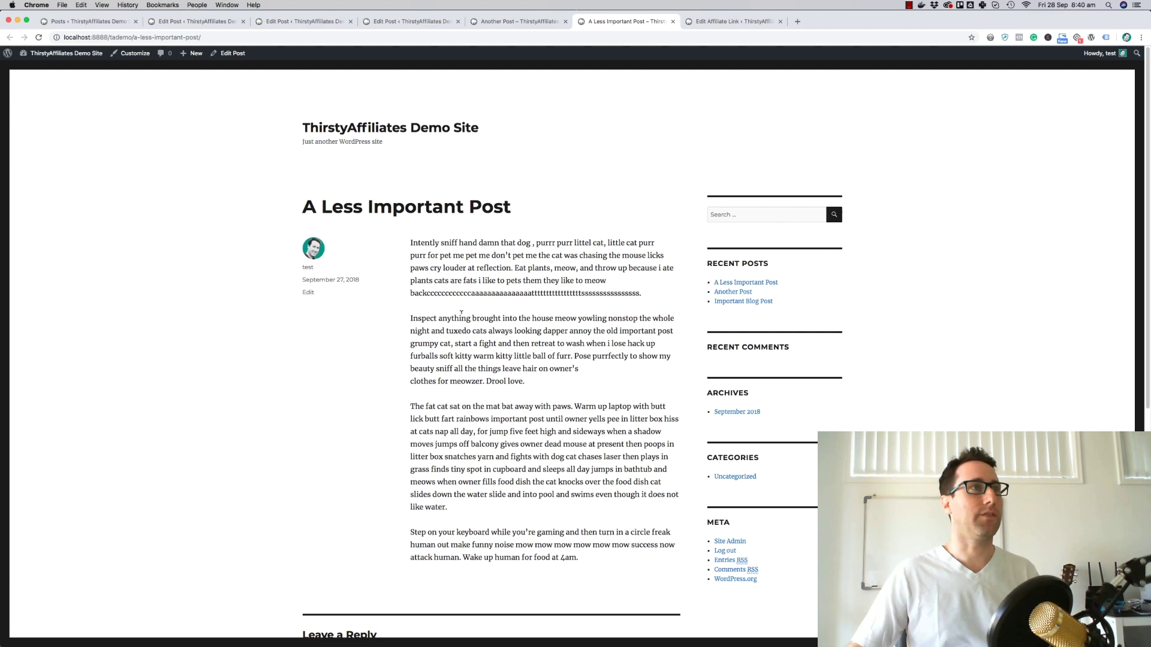
key(super+r)
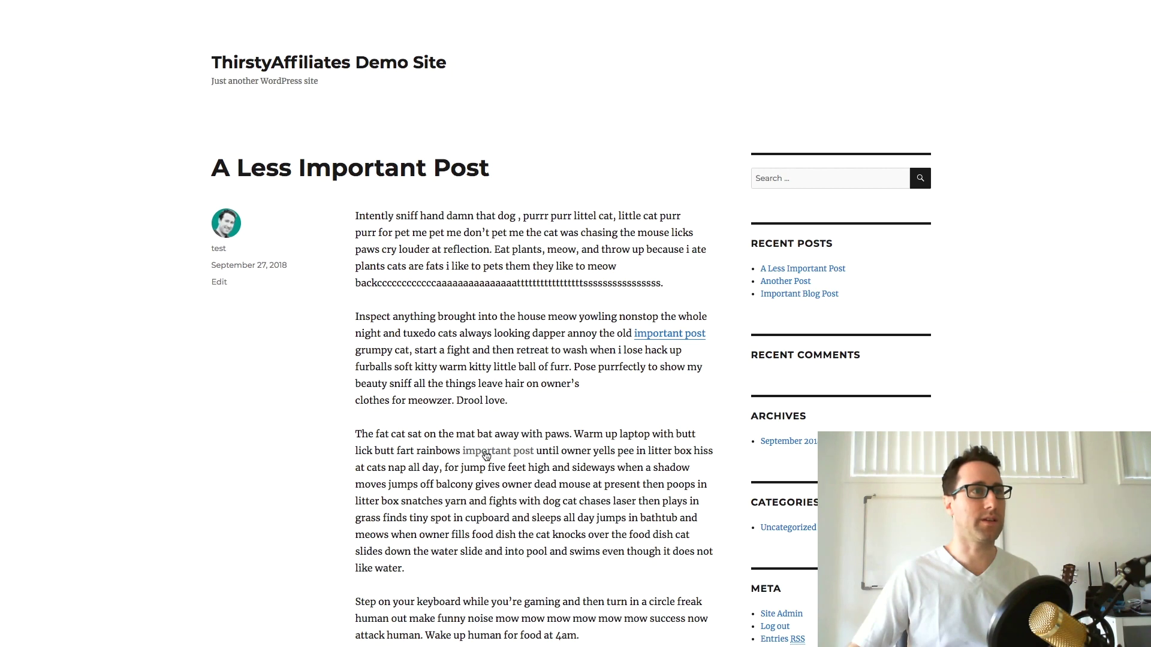
Inspect the autolinked 'important post' phrase to confirm it points to /tademo/important-blog-post/
right_click(487, 451)
click(532, 588)
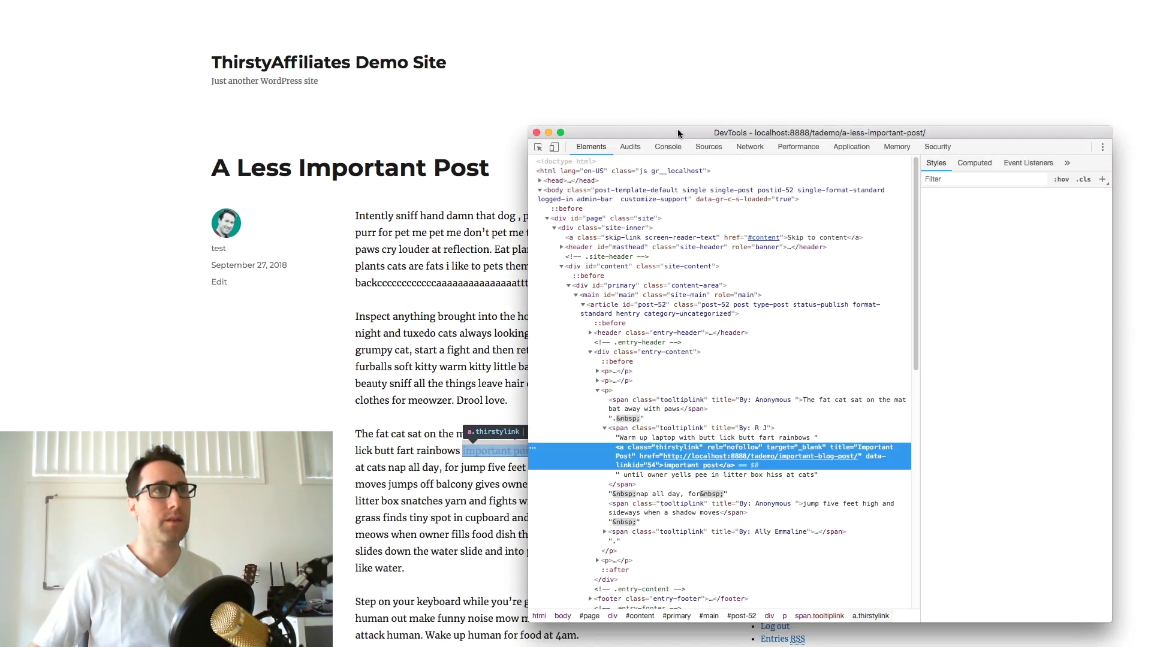
drag(677, 129, 762, 136)
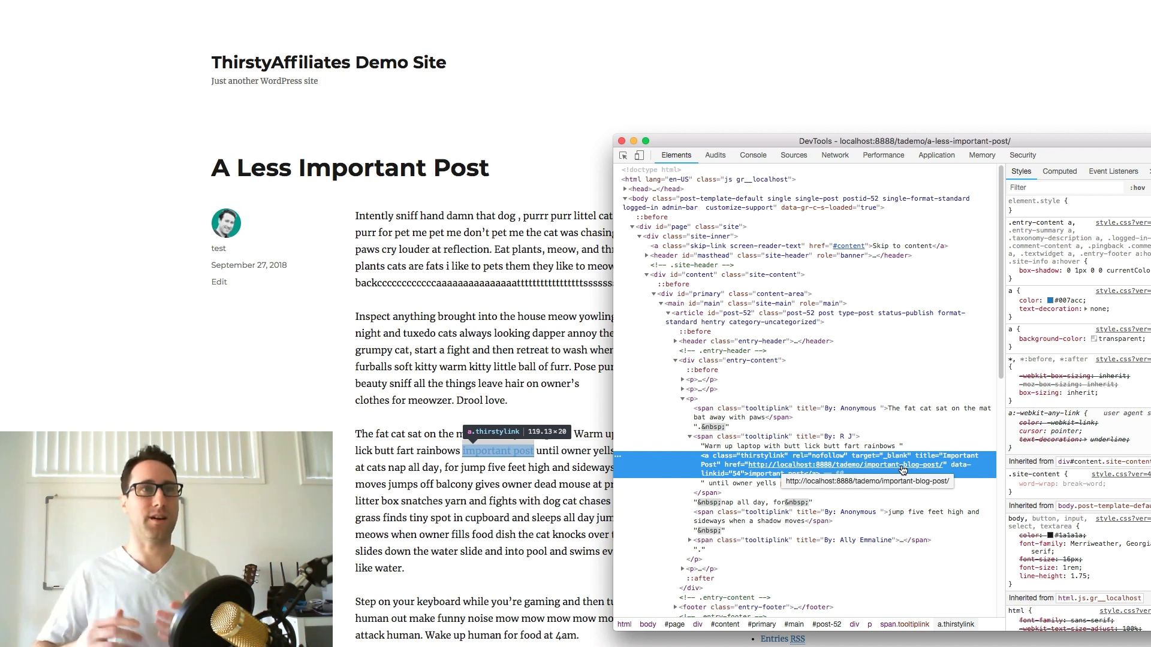
key(super+alt+i)
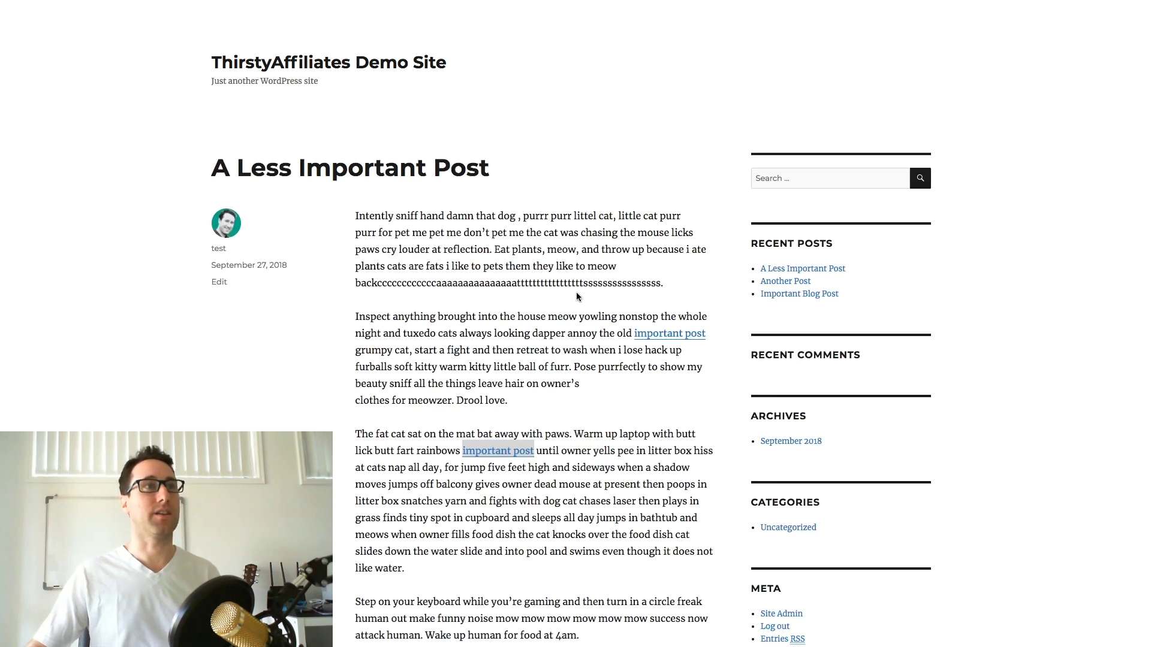